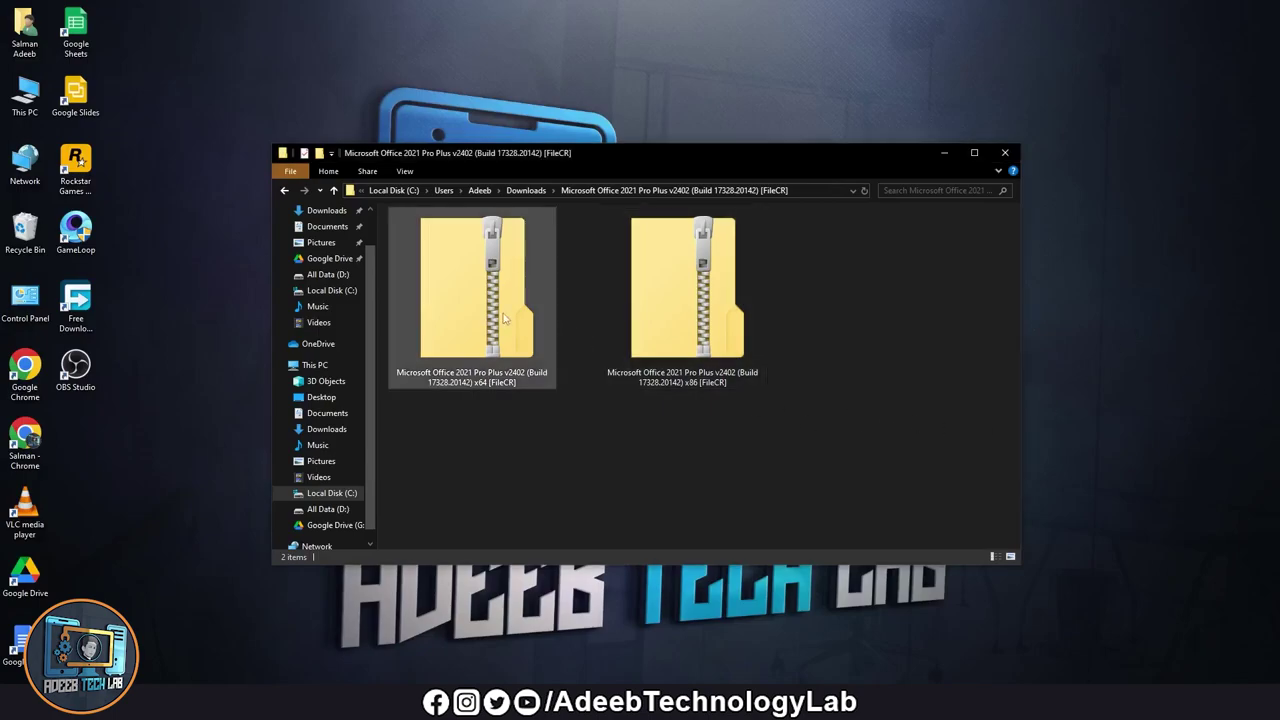
# Step: Open the x64 Office 2021 zip to view its contents, then return to the Downloads folder
pyautogui.click(497, 388)
pyautogui.click(497, 382)
pyautogui.click(487, 382)
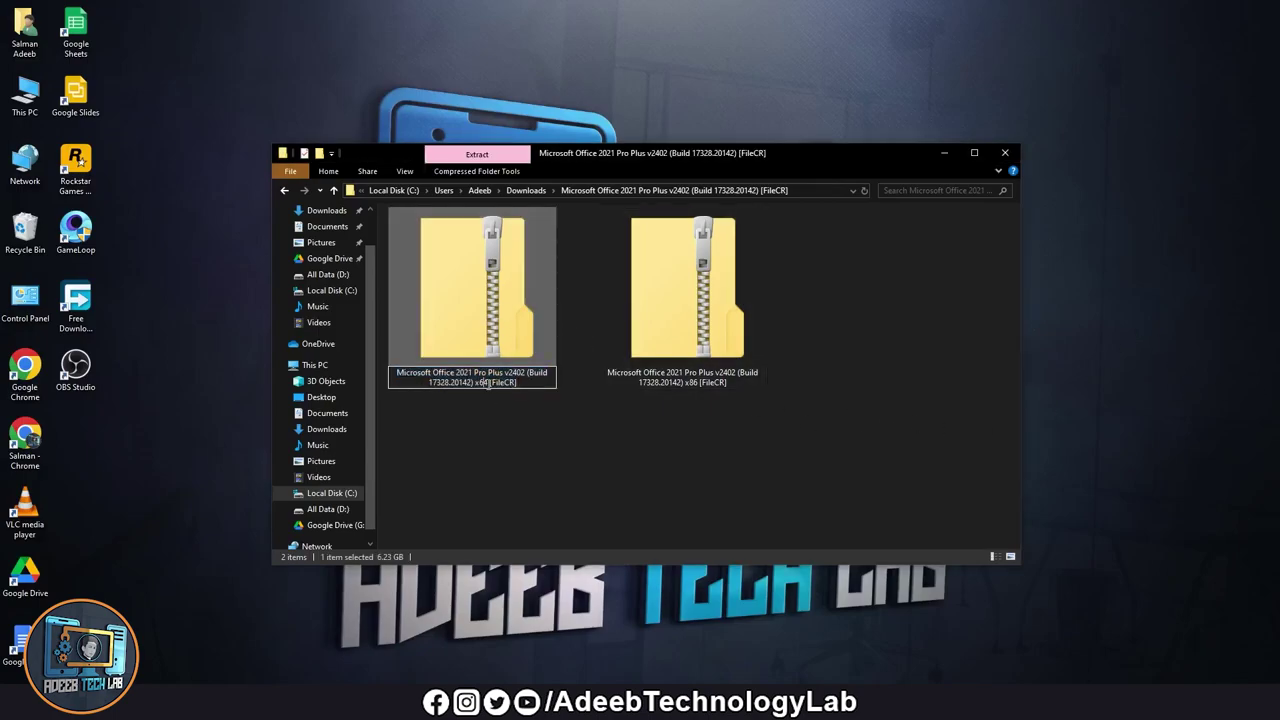
pyautogui.click(690, 382)
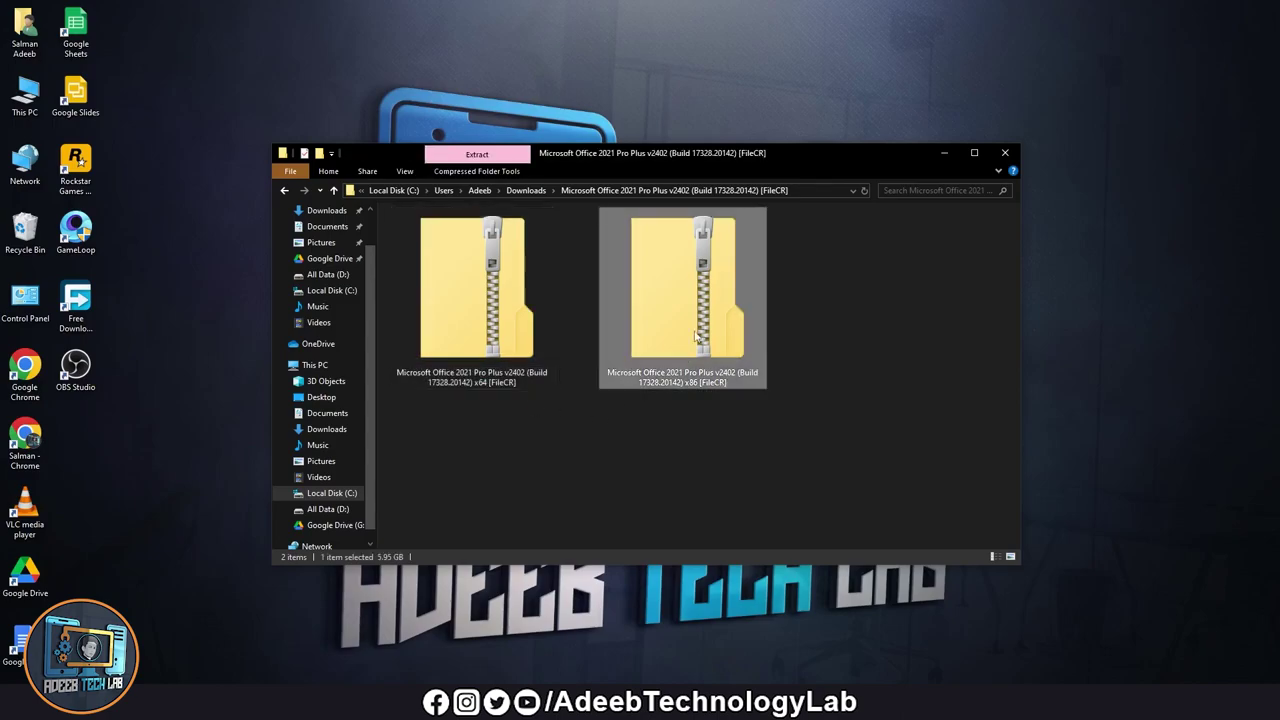
pyautogui.click(700, 382)
pyautogui.click(700, 382)
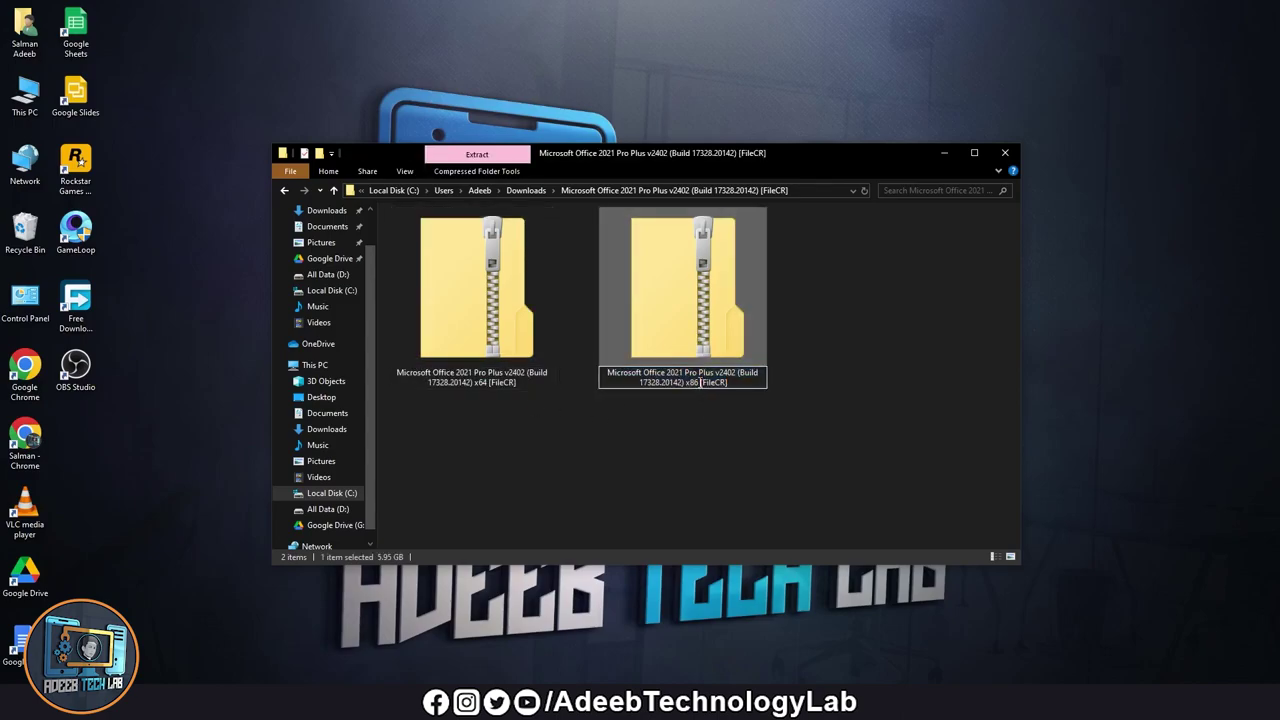
pyautogui.click(691, 438)
pyautogui.doubleClick(461, 243)
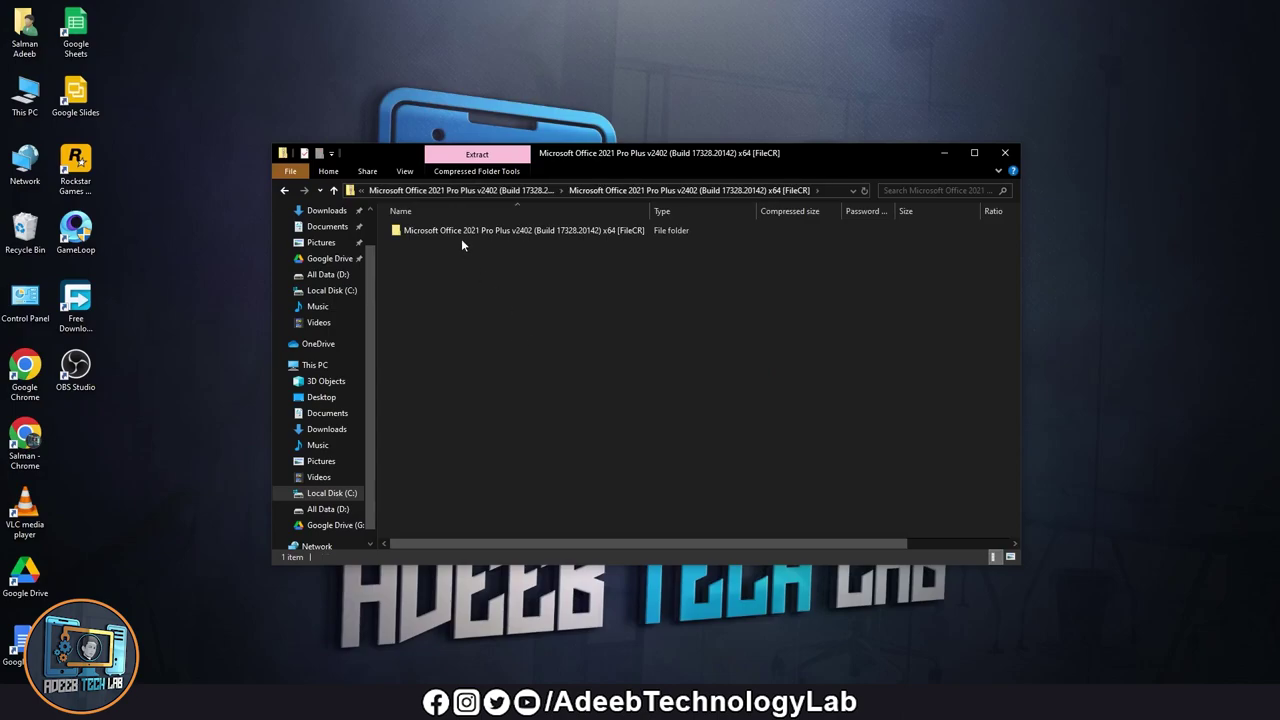
pyautogui.hotkey('alt', 'Left')
# Step: Open the x64 zip in WinRAR and run OInstall.exe from its Microsoft Office folder
pyautogui.rightClick(481, 288)
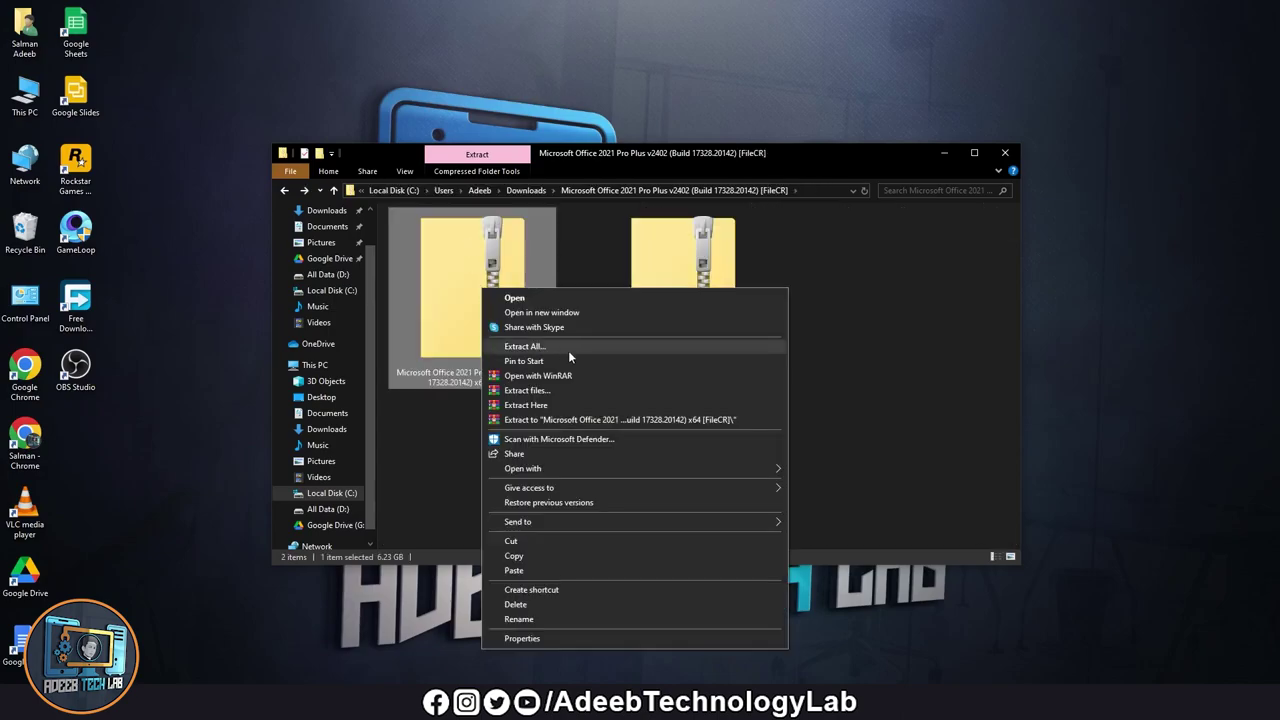
pyautogui.click(571, 375)
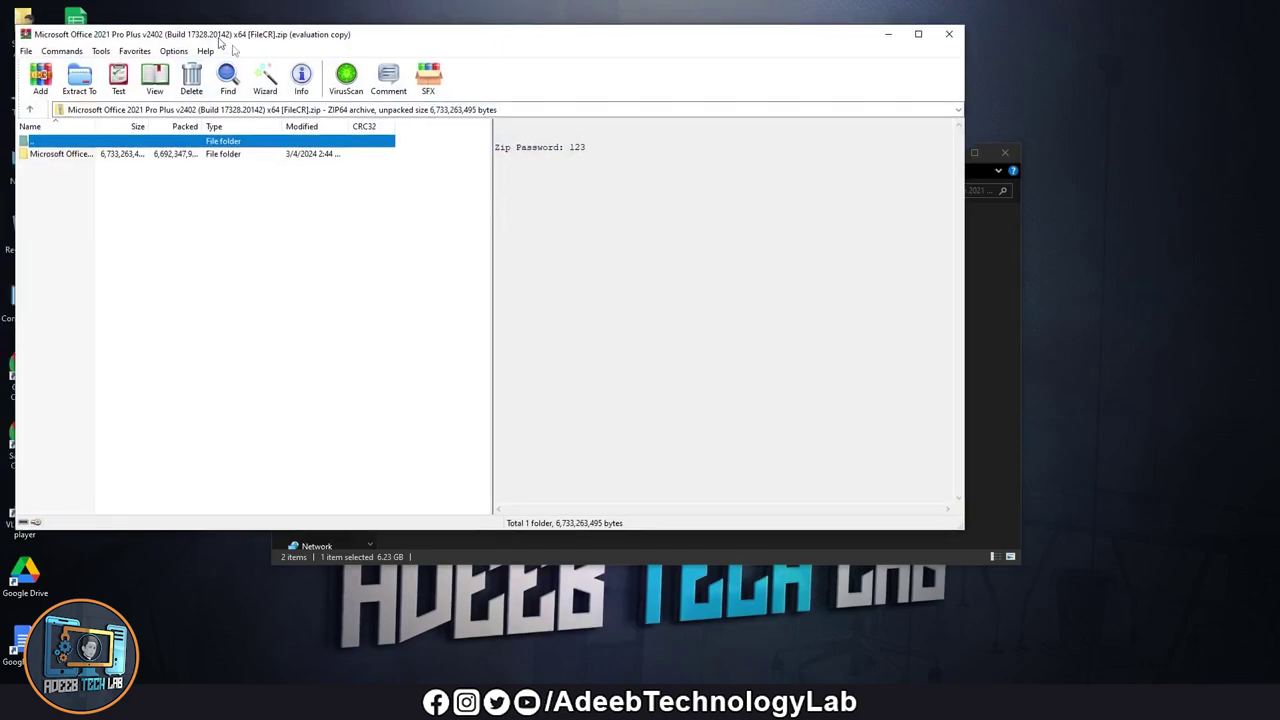
pyautogui.moveTo(450, 27); pyautogui.dragTo(740, 137)
pyautogui.doubleClick(385, 258)
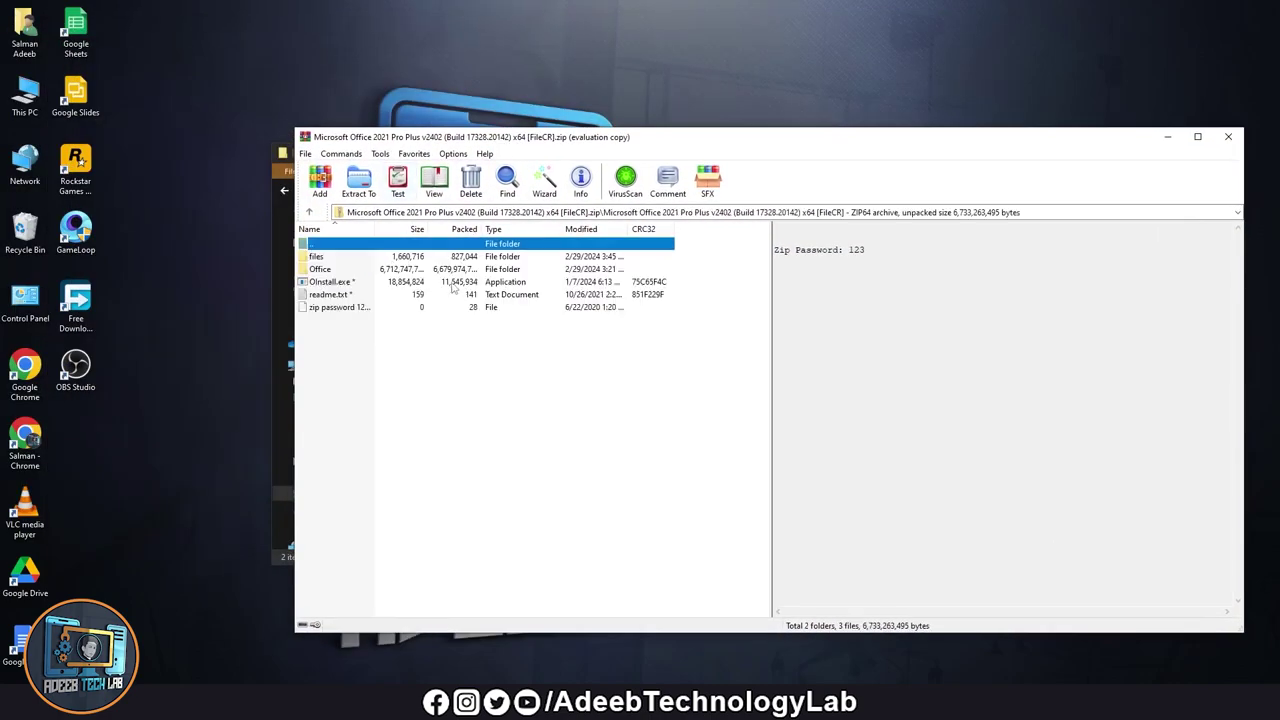
pyautogui.click(350, 283)
pyautogui.doubleClick(345, 285)
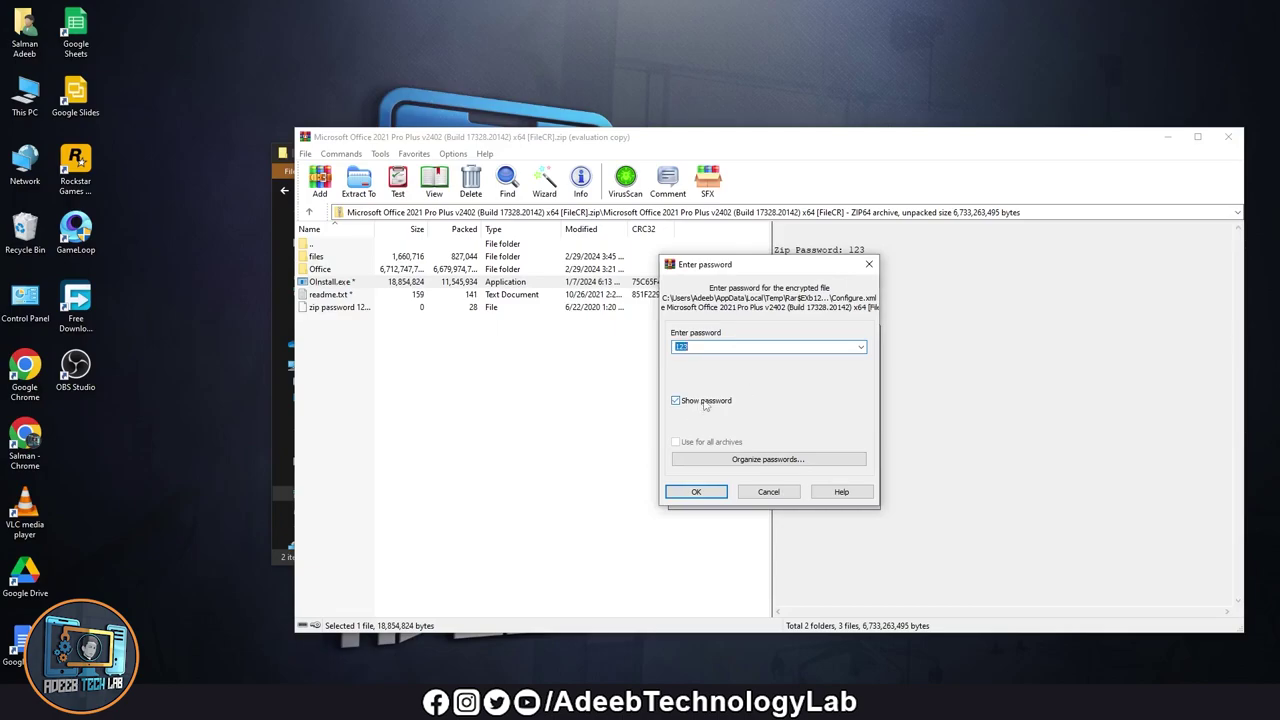
# Step: Confirm the archive password and let WinRAR extract OInstall.exe
pyautogui.click(697, 491)
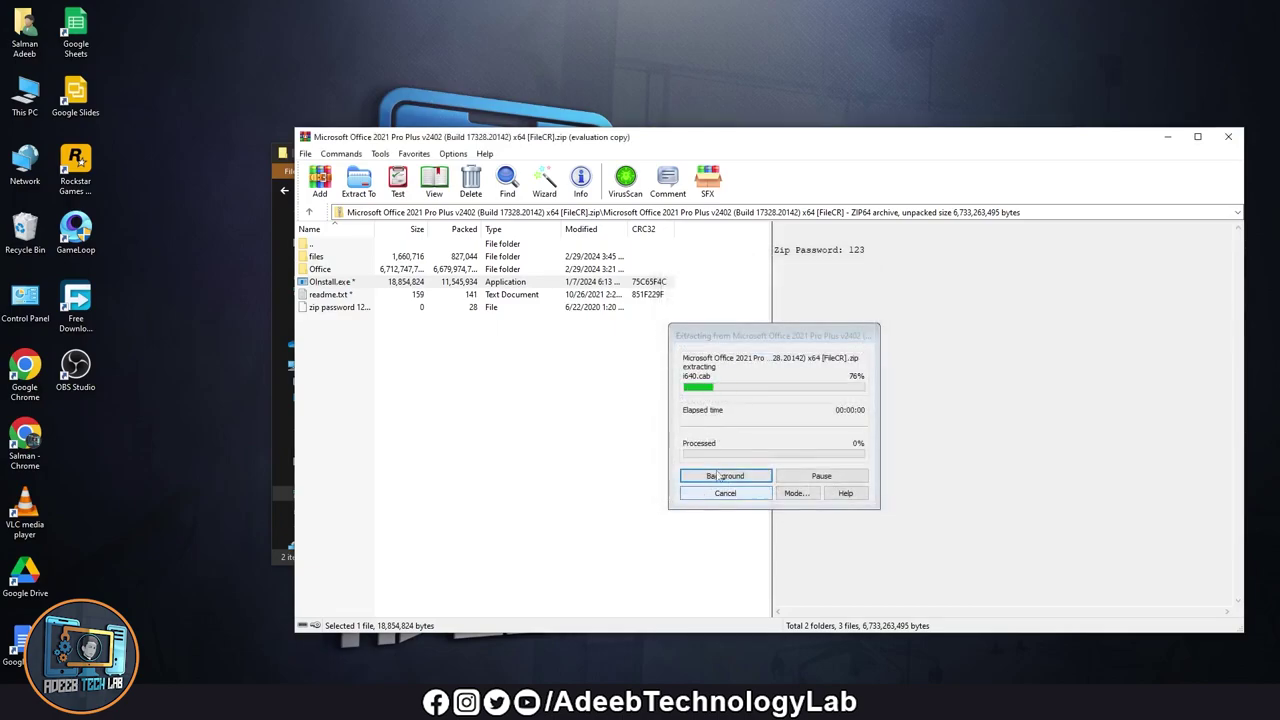
pyautogui.moveTo(770, 305)
pyautogui.mouseDown()
pyautogui.moveTo(675, 310)
pyautogui.moveTo(625, 272)
pyautogui.mouseUp()
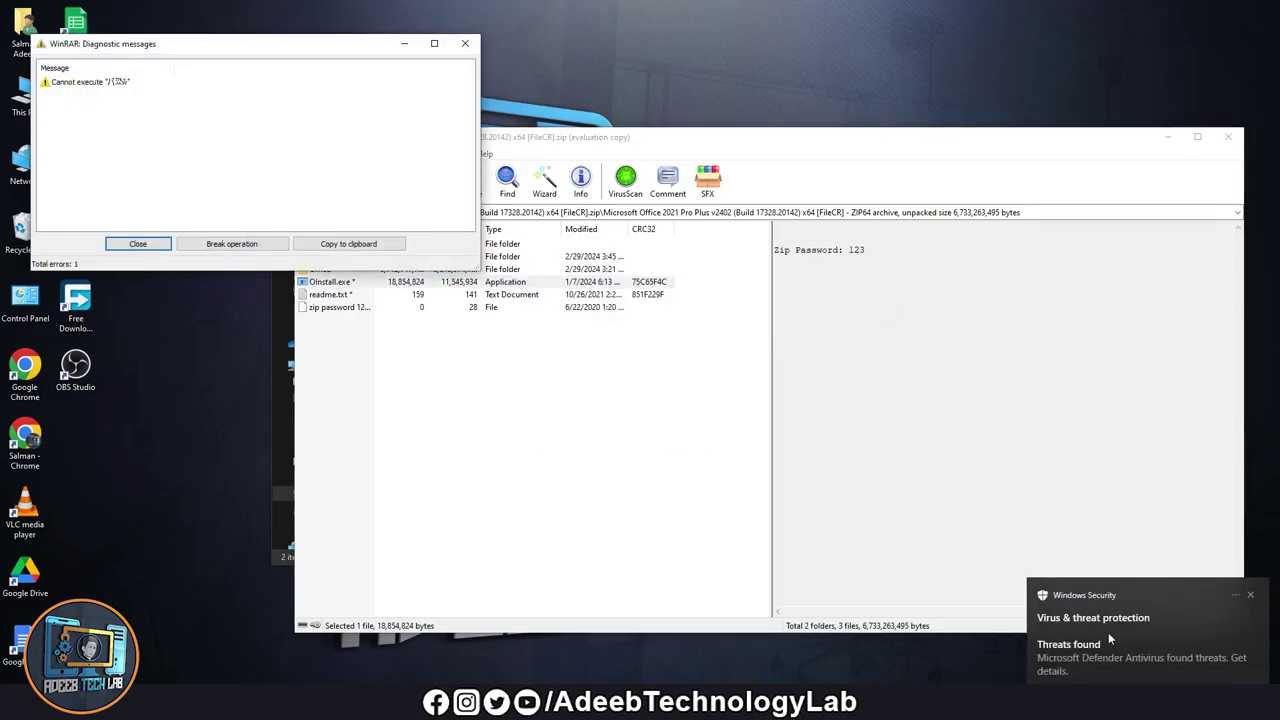
# Step: From the Threats found notification, set HackTool:Win32/AutoKMS to Allow on device and start actions
pyautogui.click(1108, 638)
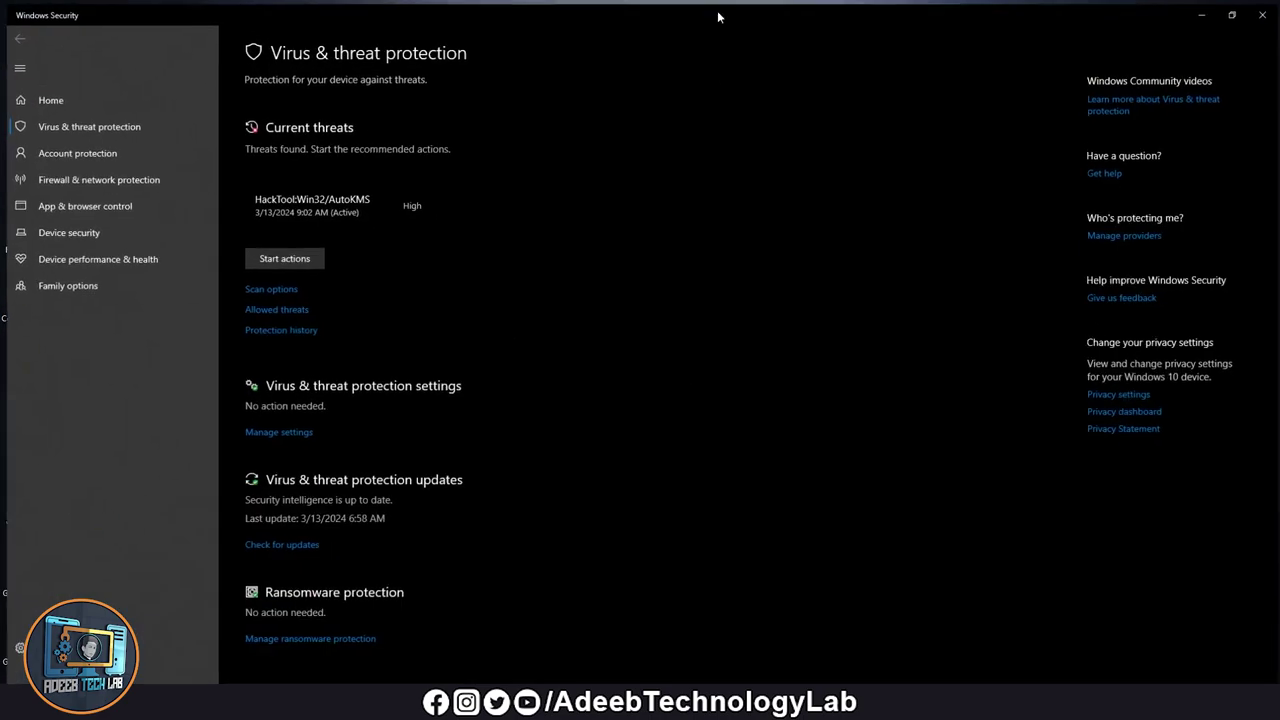
pyautogui.click(338, 204)
pyautogui.click(338, 204)
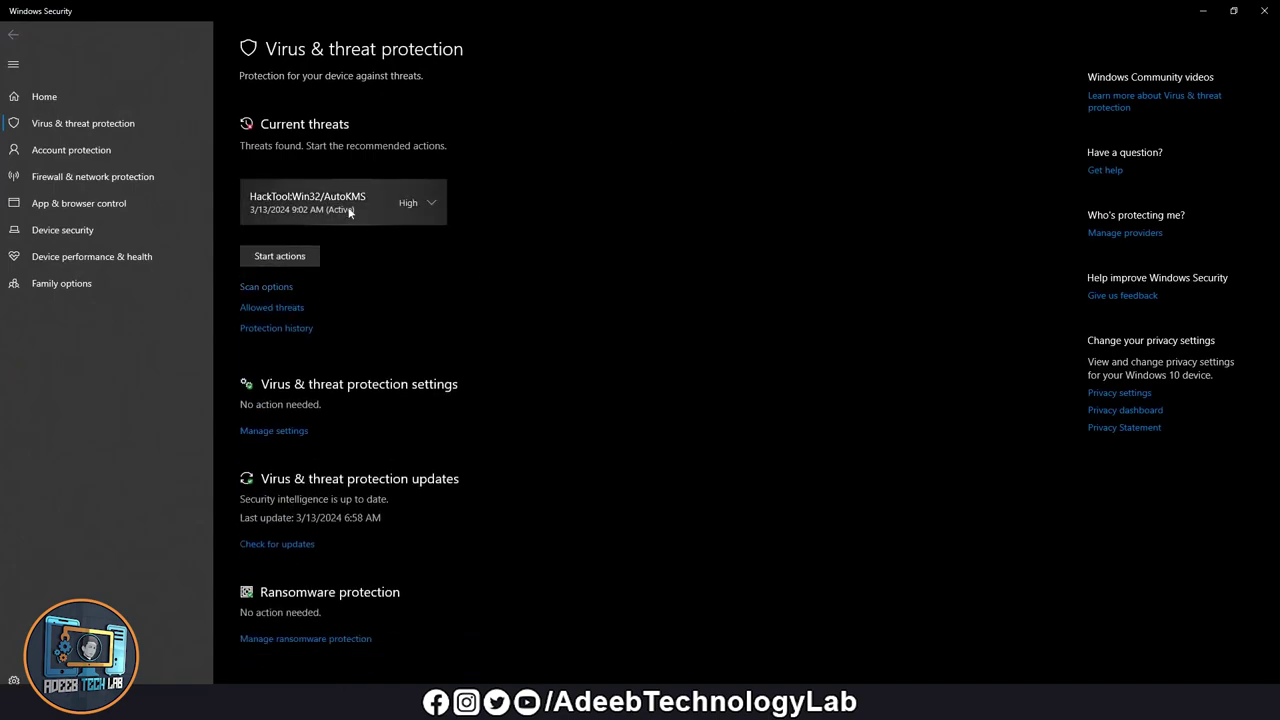
pyautogui.click(345, 205)
pyautogui.click(270, 291)
pyautogui.click(283, 366)
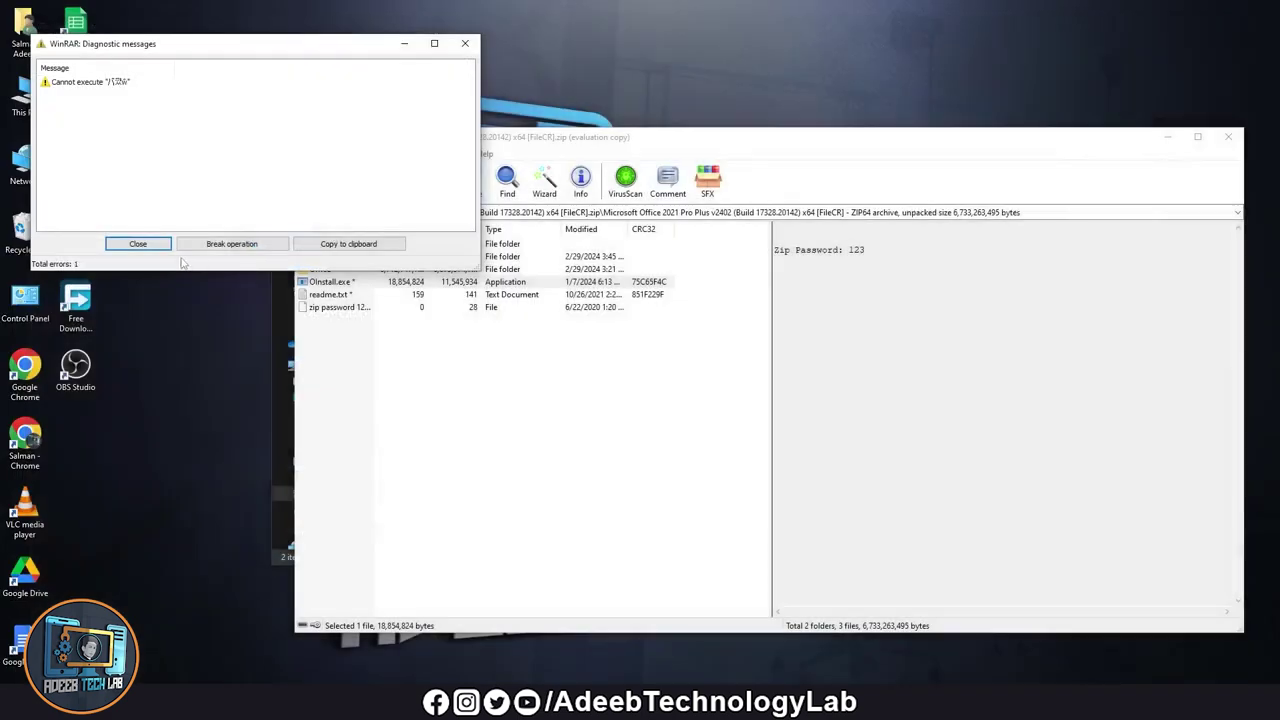
# Step: Dismiss the cannot-execute error and rerun OInstall.exe, confirming the archive password
pyautogui.click(148, 245)
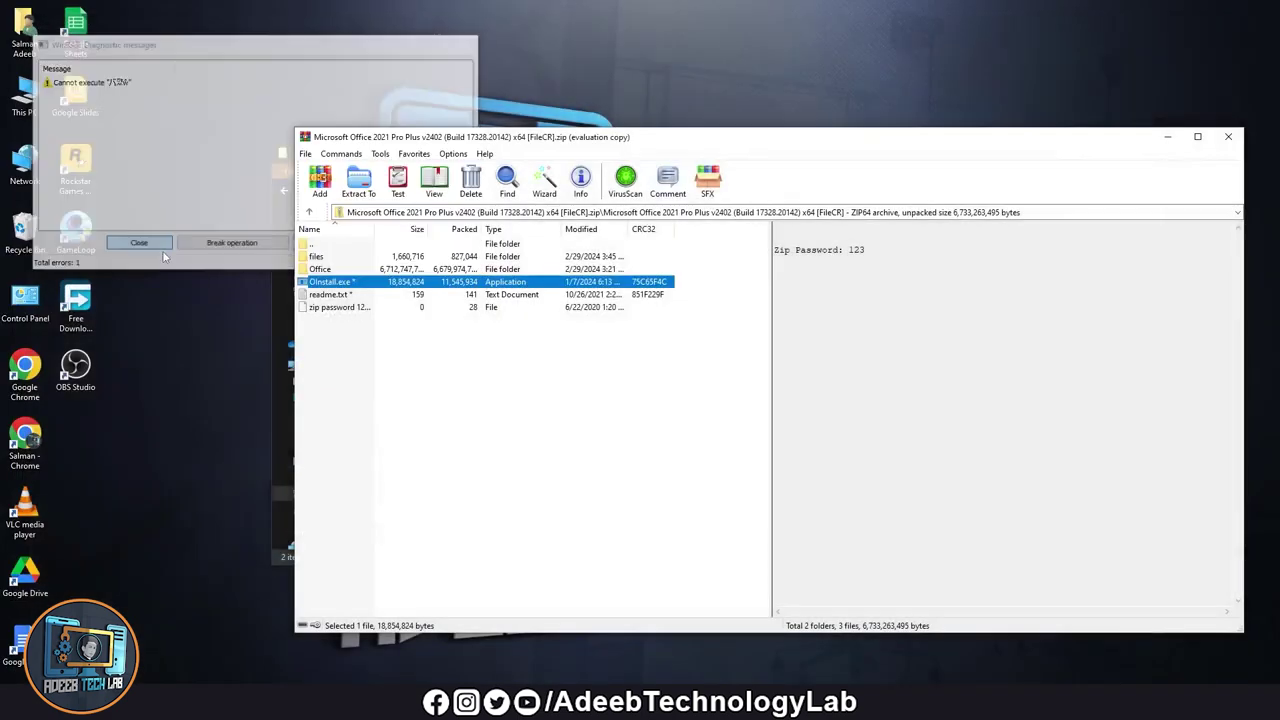
pyautogui.doubleClick(362, 285)
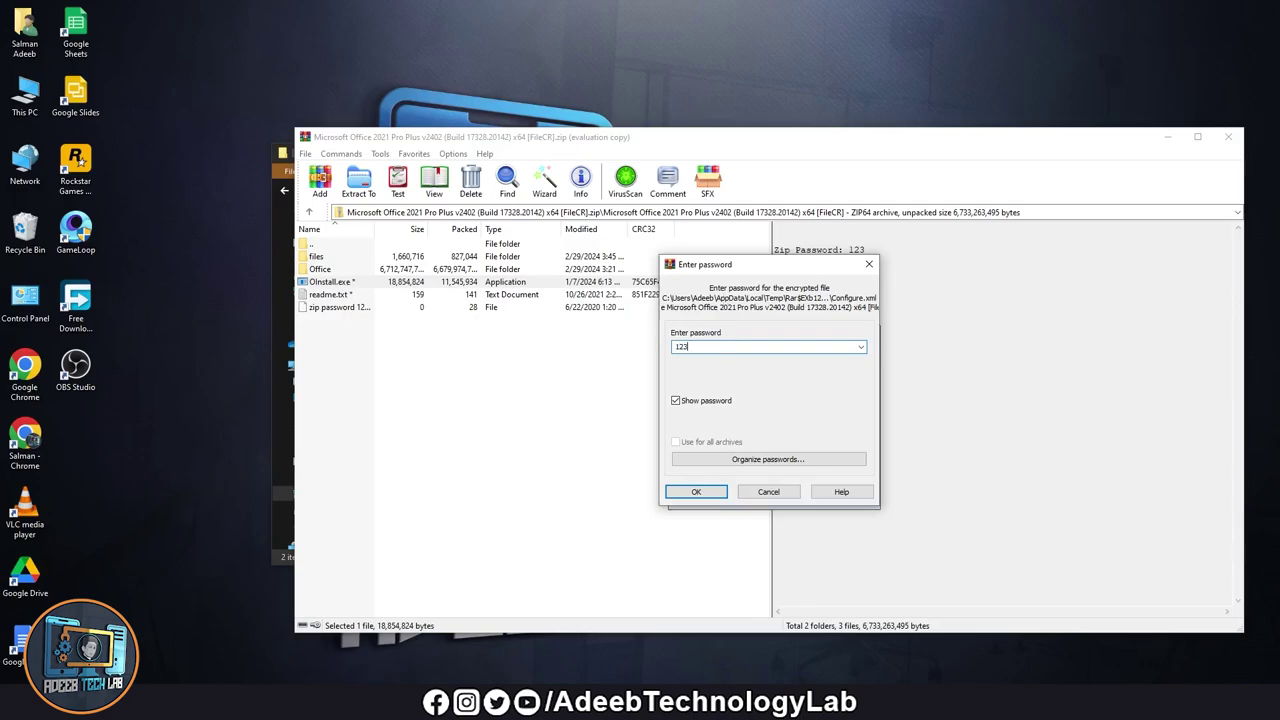
pyautogui.press('Return')
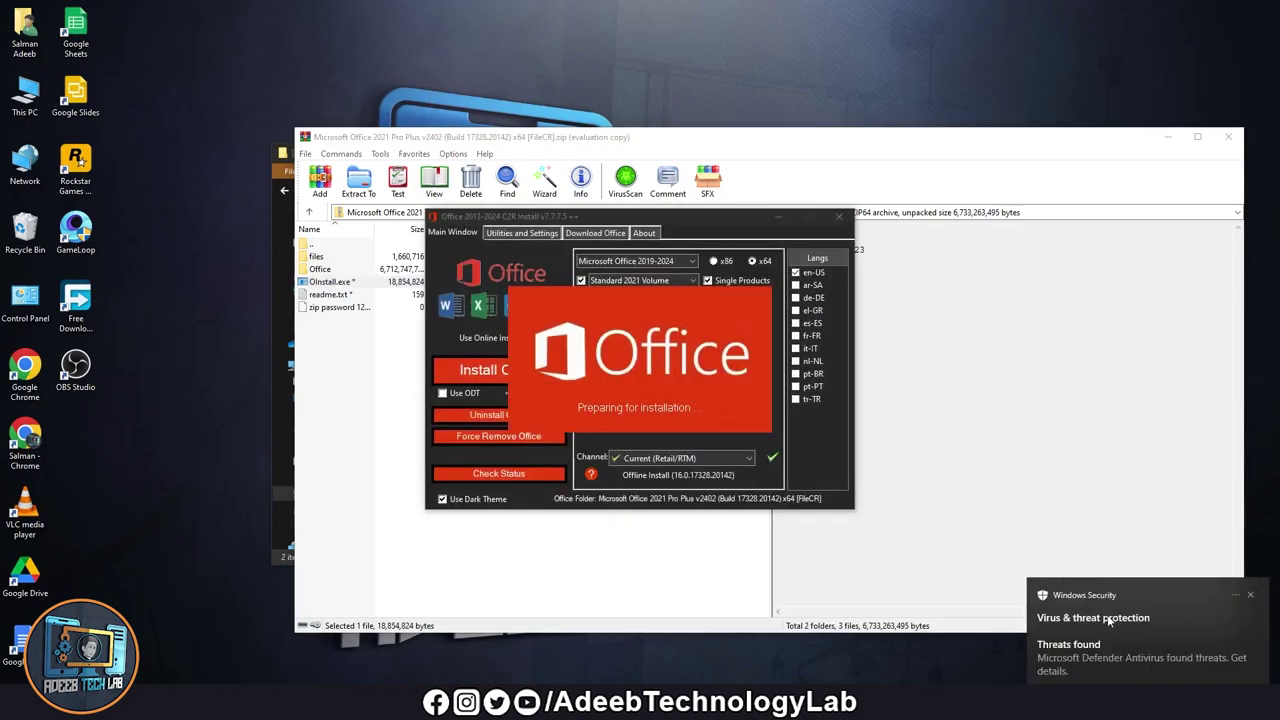
# Step: From the Threats found notification, set Trojan:Win32/Rozena to Allow on device and start actions
pyautogui.click(1108, 620)
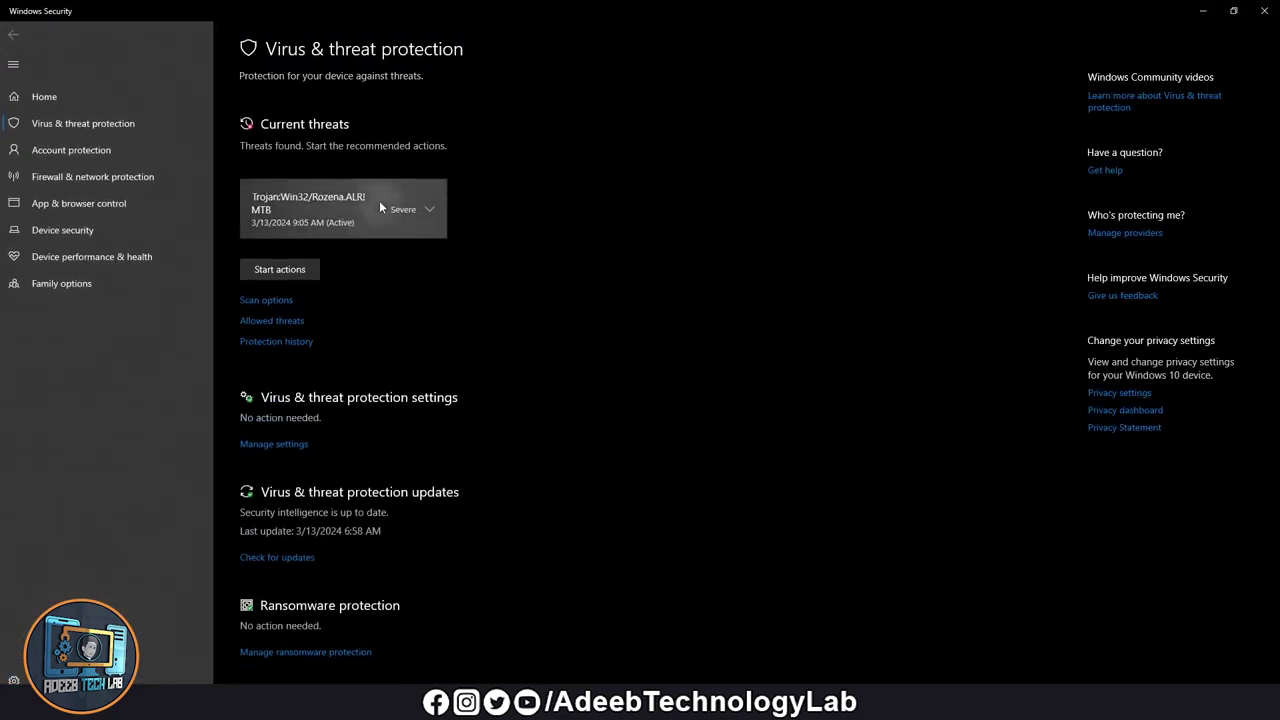
pyautogui.click(379, 207)
pyautogui.click(257, 305)
pyautogui.click(280, 376)
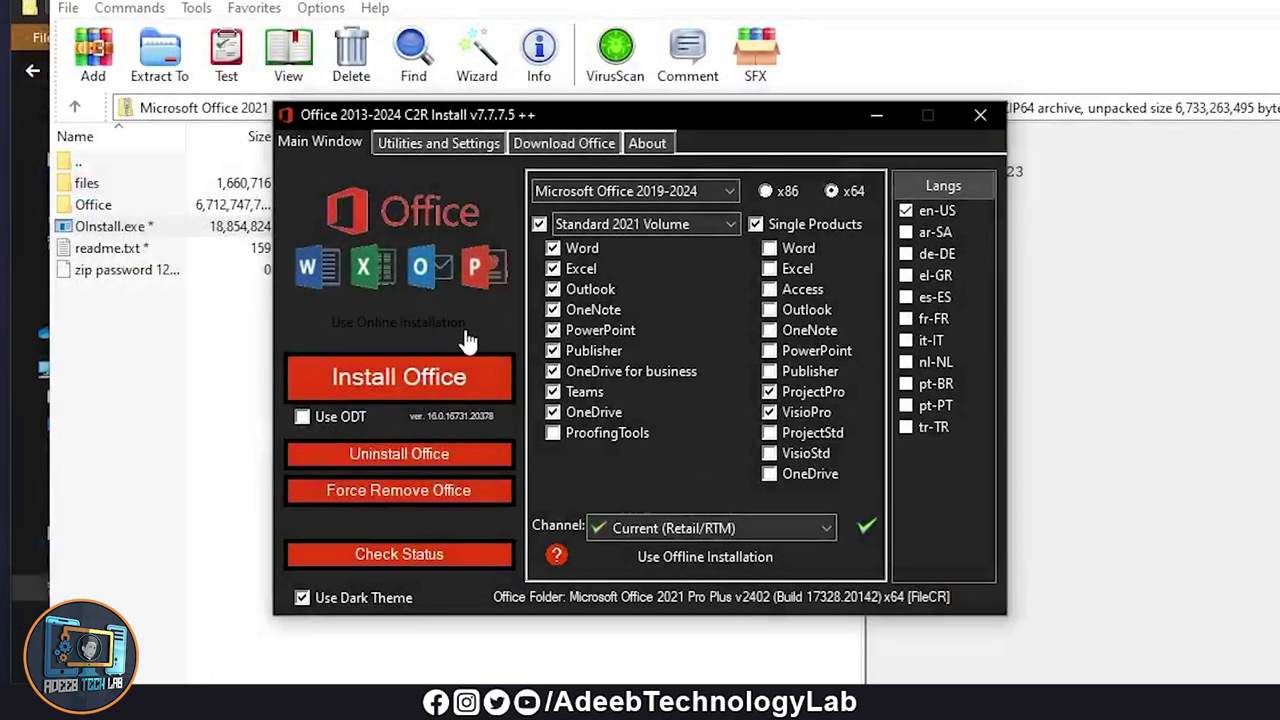
# Step: Keep Microsoft Office 2019-2024 as the version and choose the ProPlus 2024 Volume edition
pyautogui.click(641, 189)
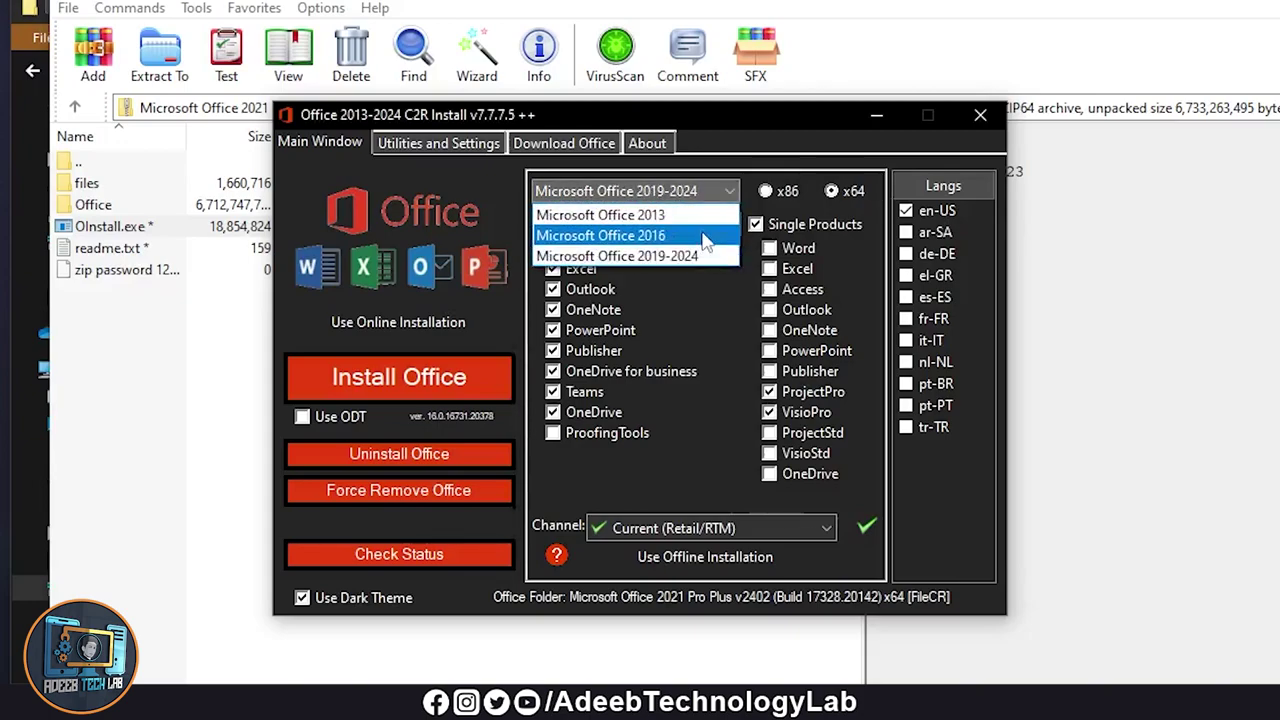
pyautogui.click(699, 258)
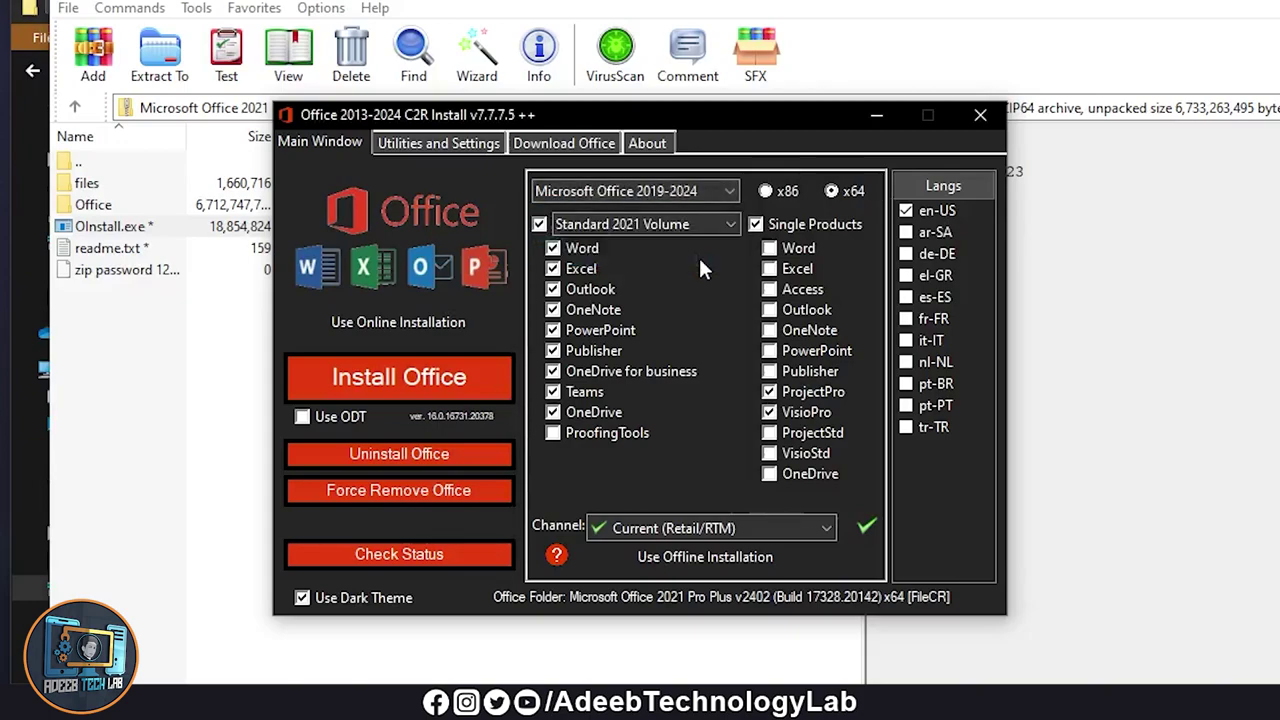
pyautogui.click(625, 222)
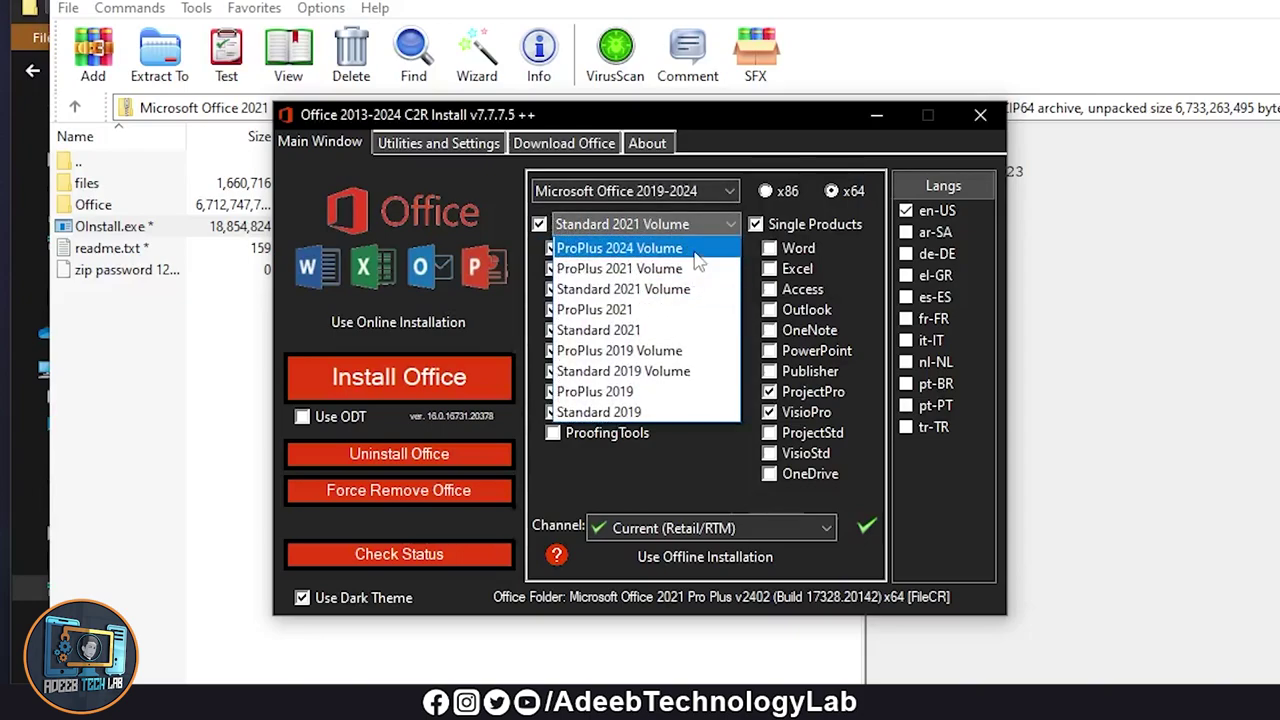
pyautogui.click(694, 252)
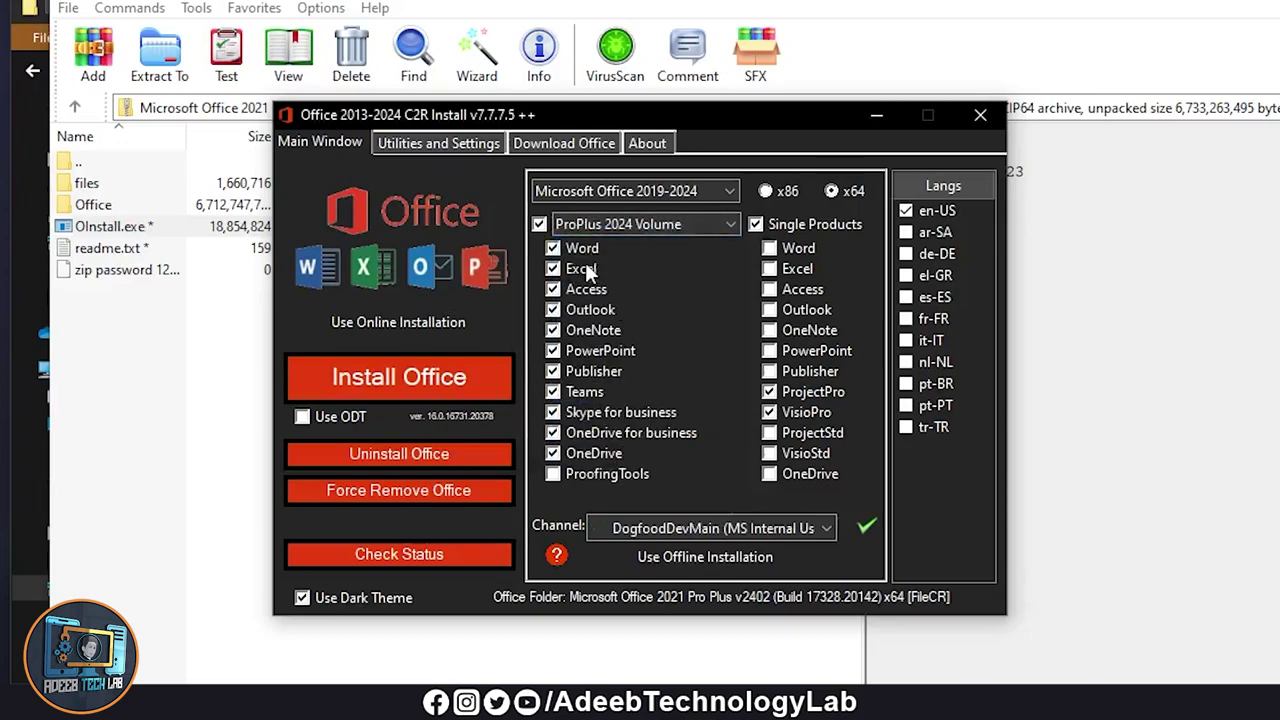
# Step: Untick Outlook, OneNote, Skype, OneDrive for business, ProjectPro, VisioPro and Single Products
pyautogui.click(555, 311)
pyautogui.click(553, 333)
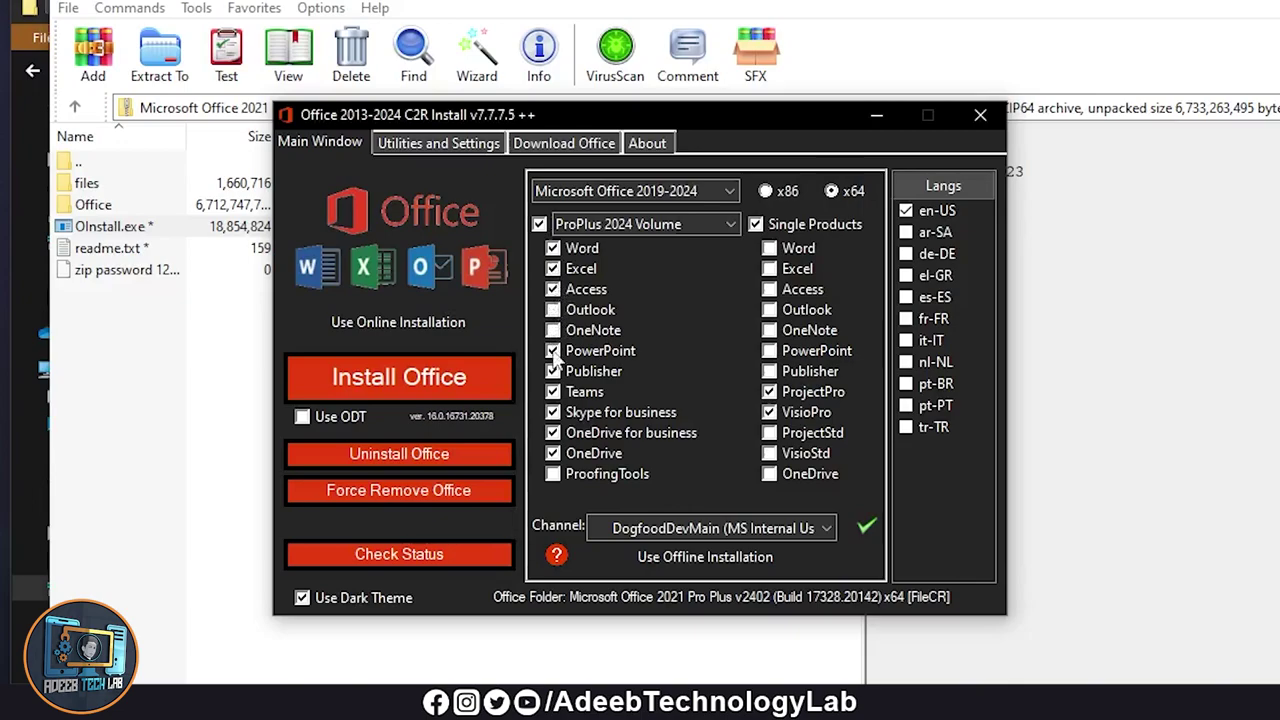
pyautogui.click(553, 412)
pyautogui.click(553, 433)
pyautogui.click(769, 412)
pyautogui.click(769, 391)
pyautogui.click(755, 224)
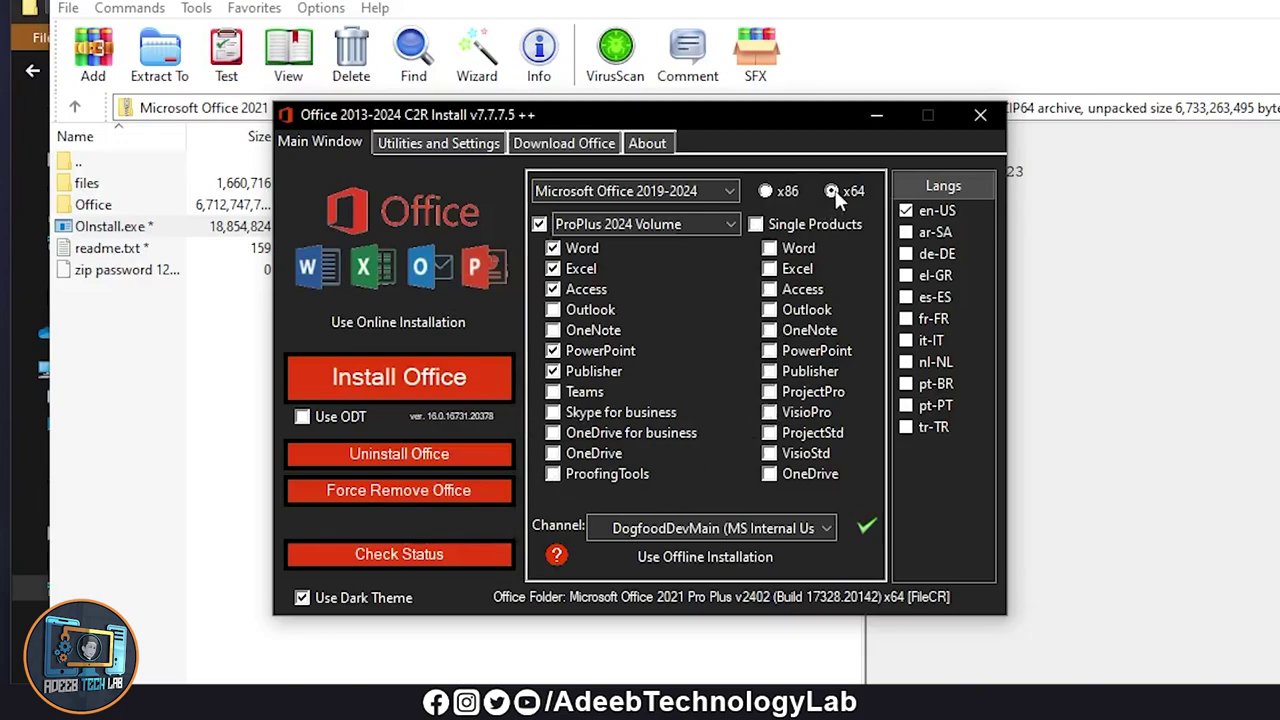
# Step: Start installing the selected ProPlus 2024 apps
pyautogui.click(387, 384)
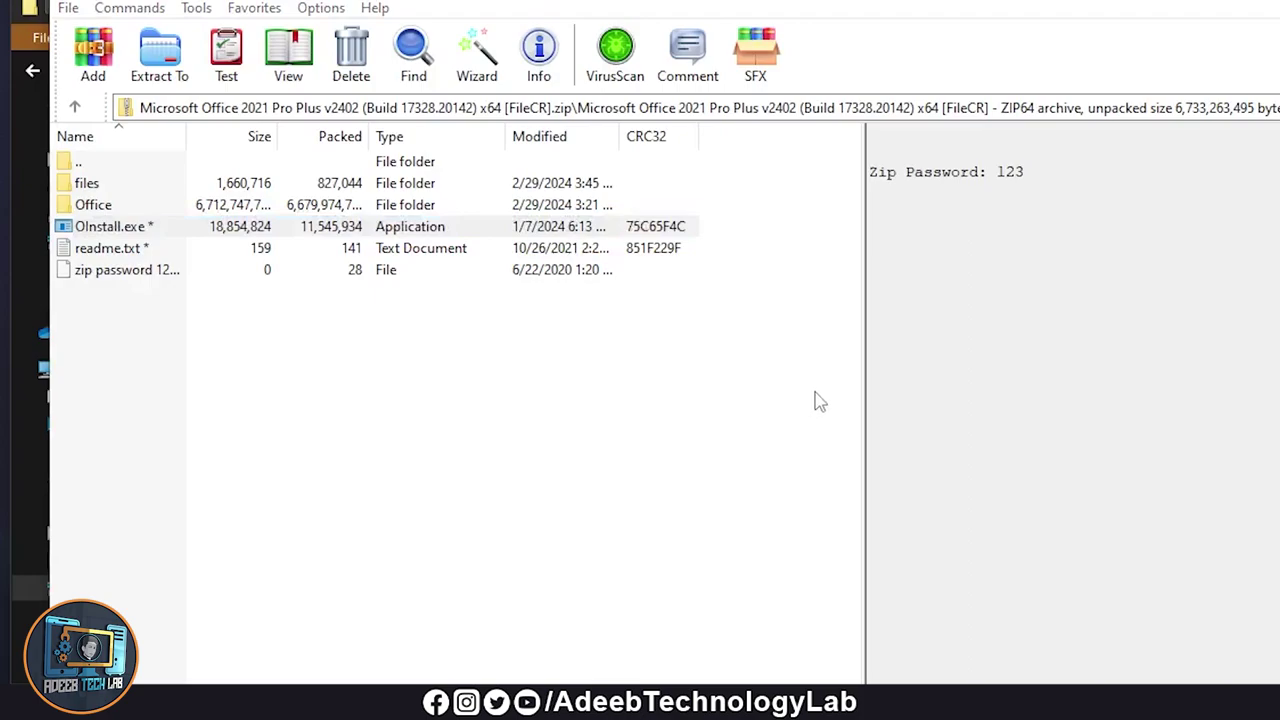
# Step: Search the Start menu for 'wordpad', finding only WordPad, then close the search
pyautogui.press('super')
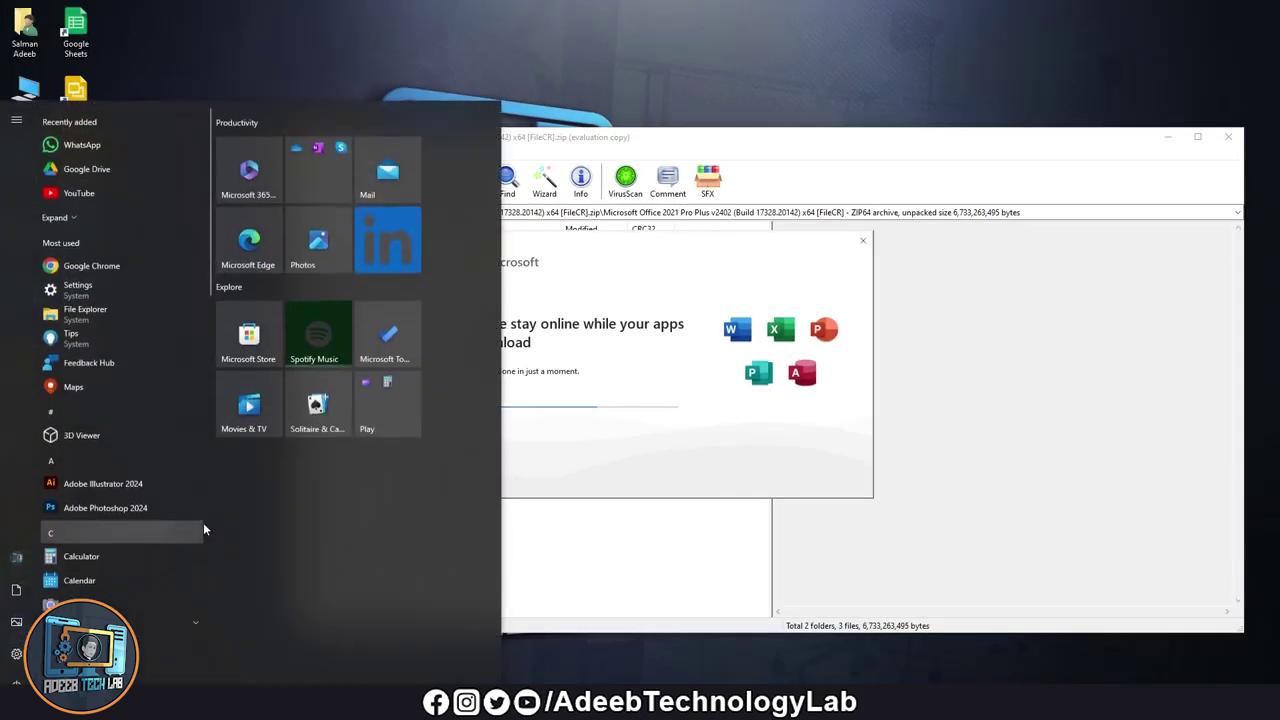
pyautogui.click(322, 170)
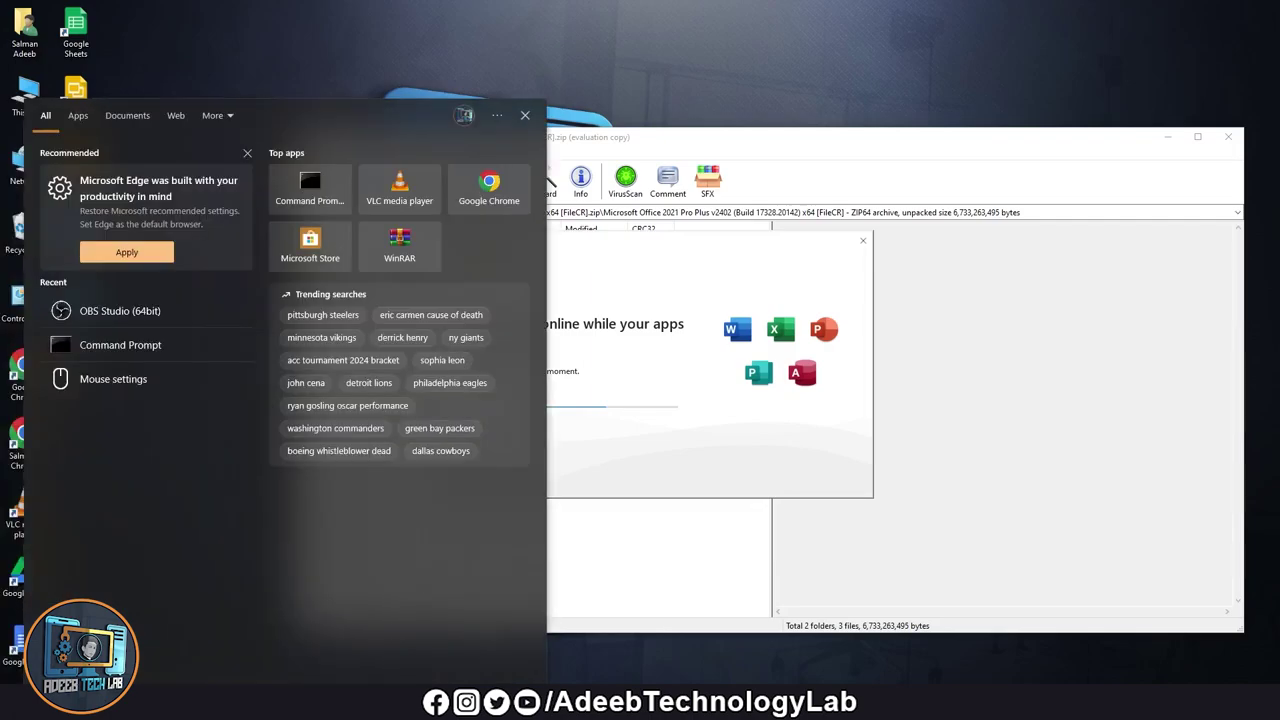
pyautogui.write('word')
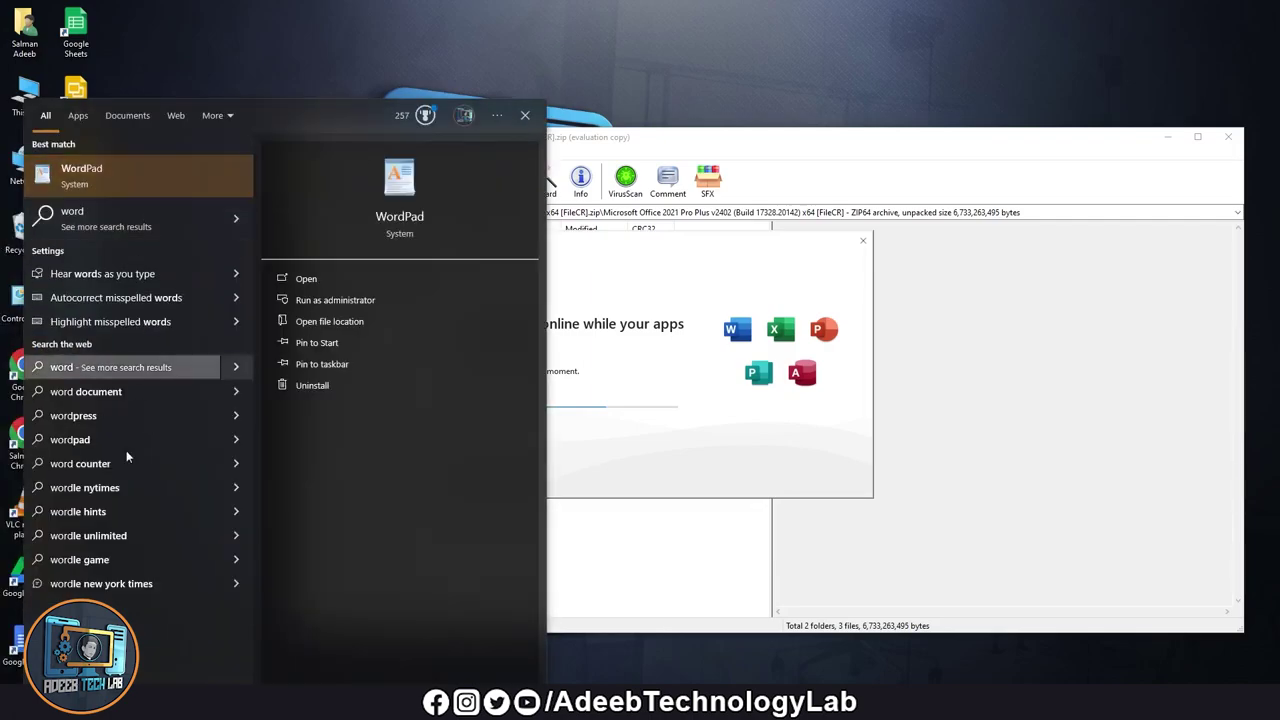
pyautogui.write('pad')
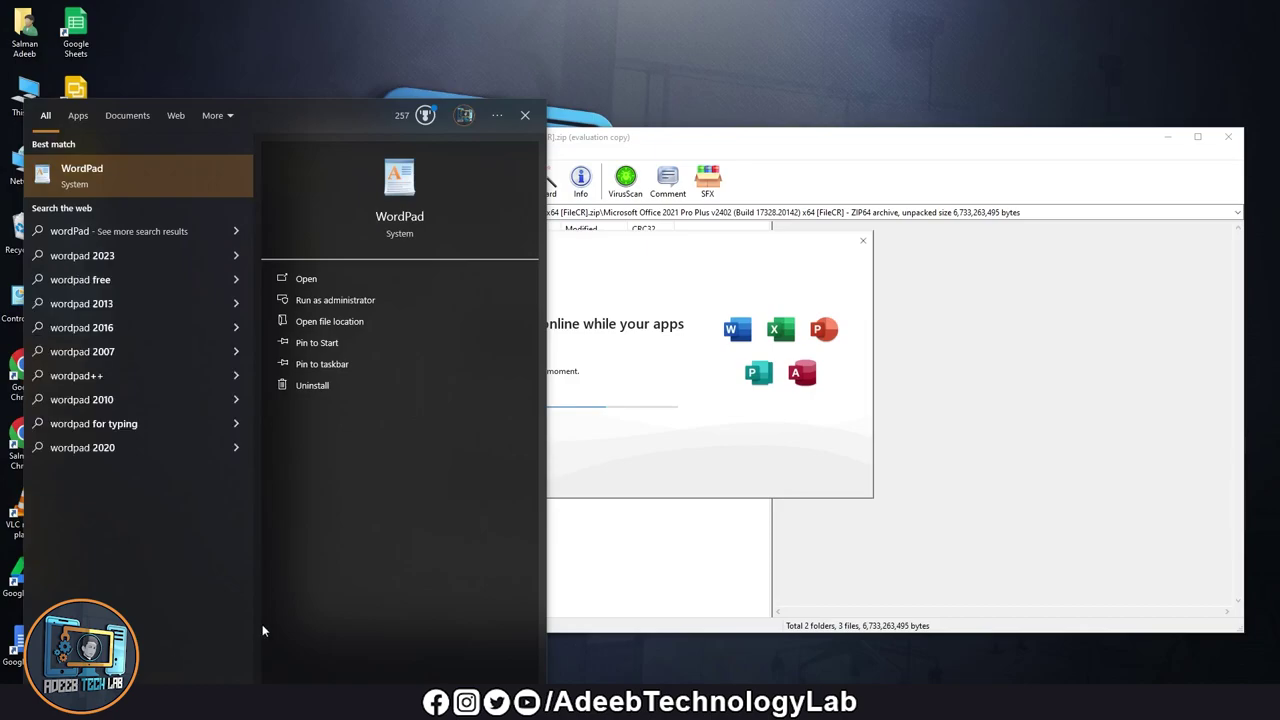
pyautogui.hotkey('ctrl', 'a')
pyautogui.write('p')
pyautogui.press('Escape')
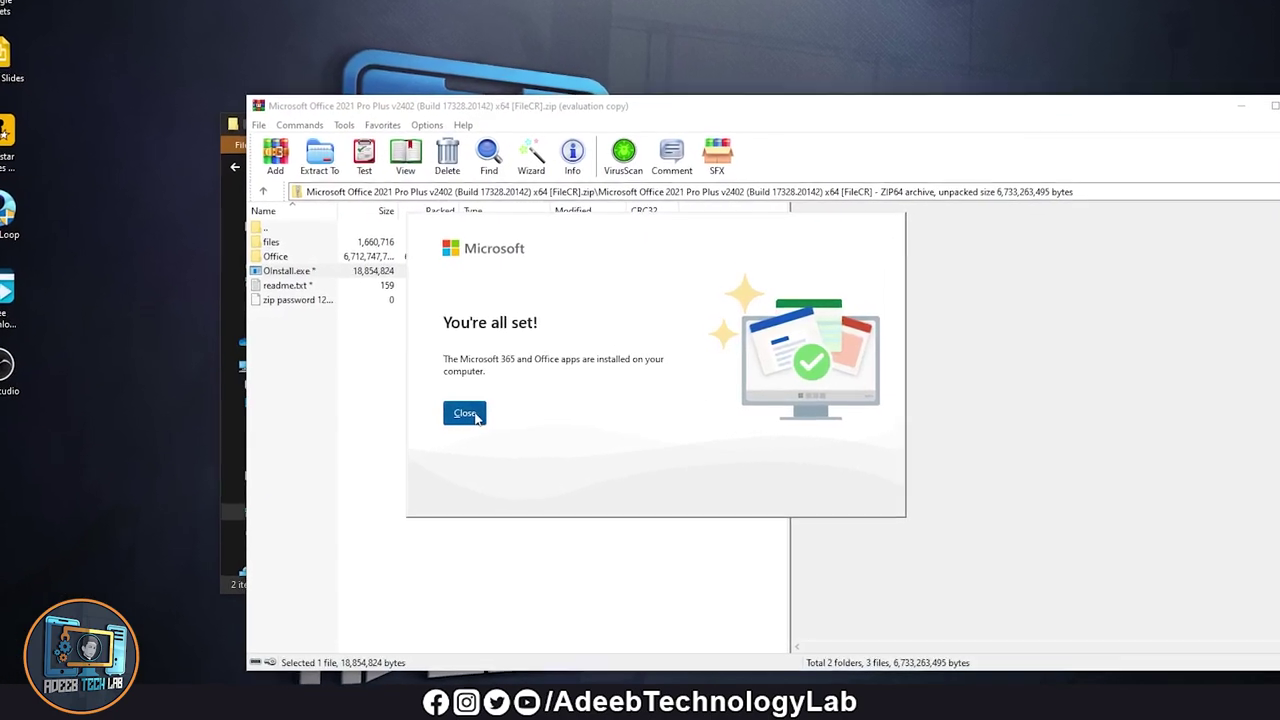
# Step: Close the 'You're all set!' notice and switch to the Utilities and Settings page
pyautogui.click(465, 413)
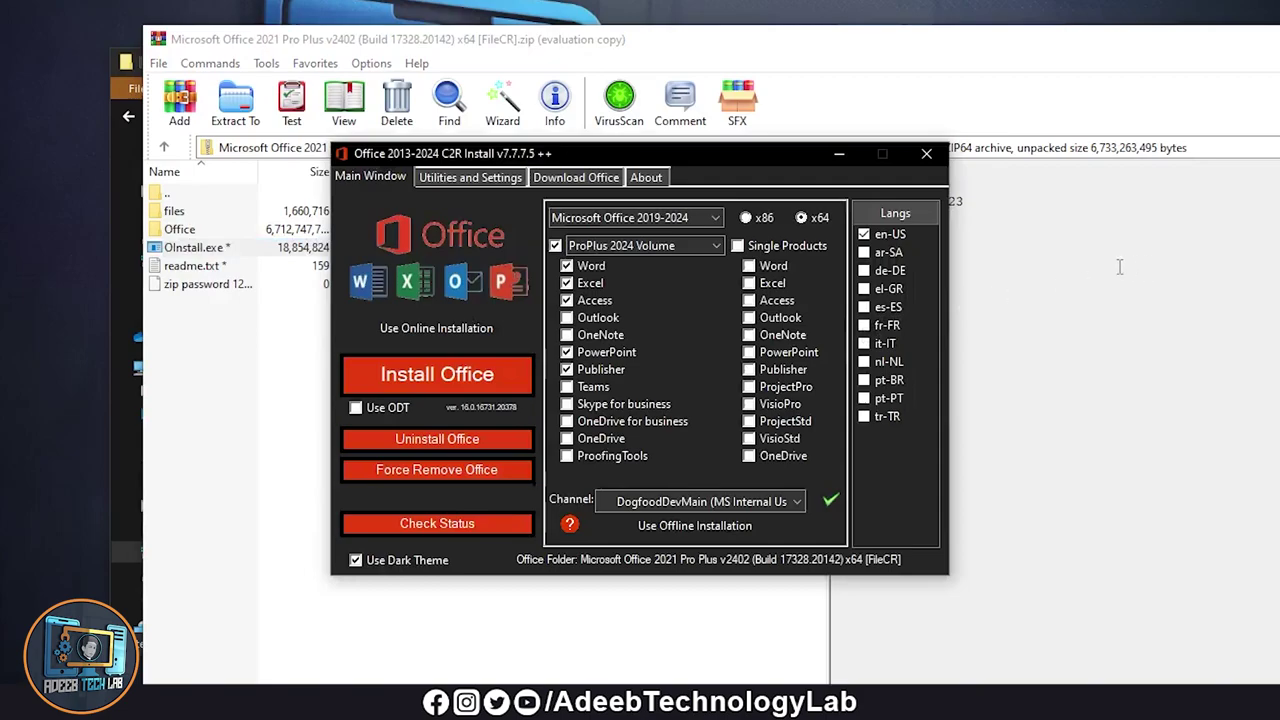
pyautogui.click(470, 181)
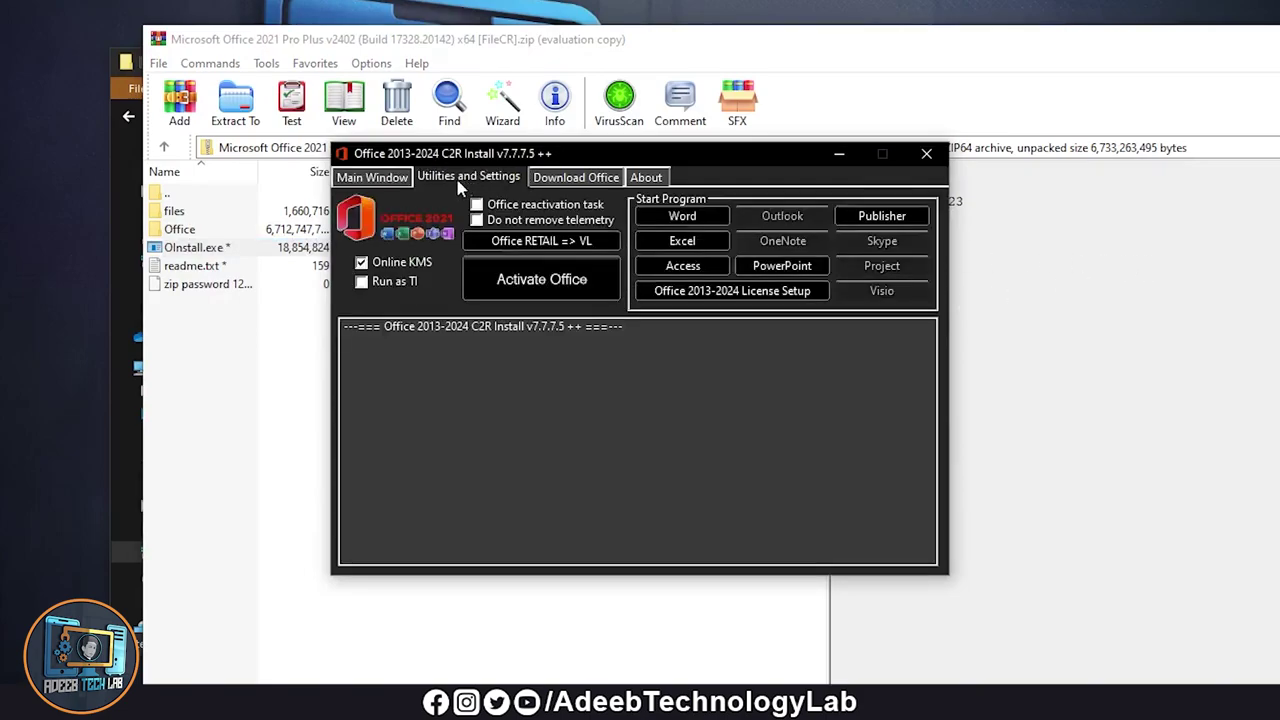
# Step: Load the licenses in License Setup, select both ProPlus2024PreviewVL entries (KMS and MAK), and close the tool
pyautogui.click(707, 291)
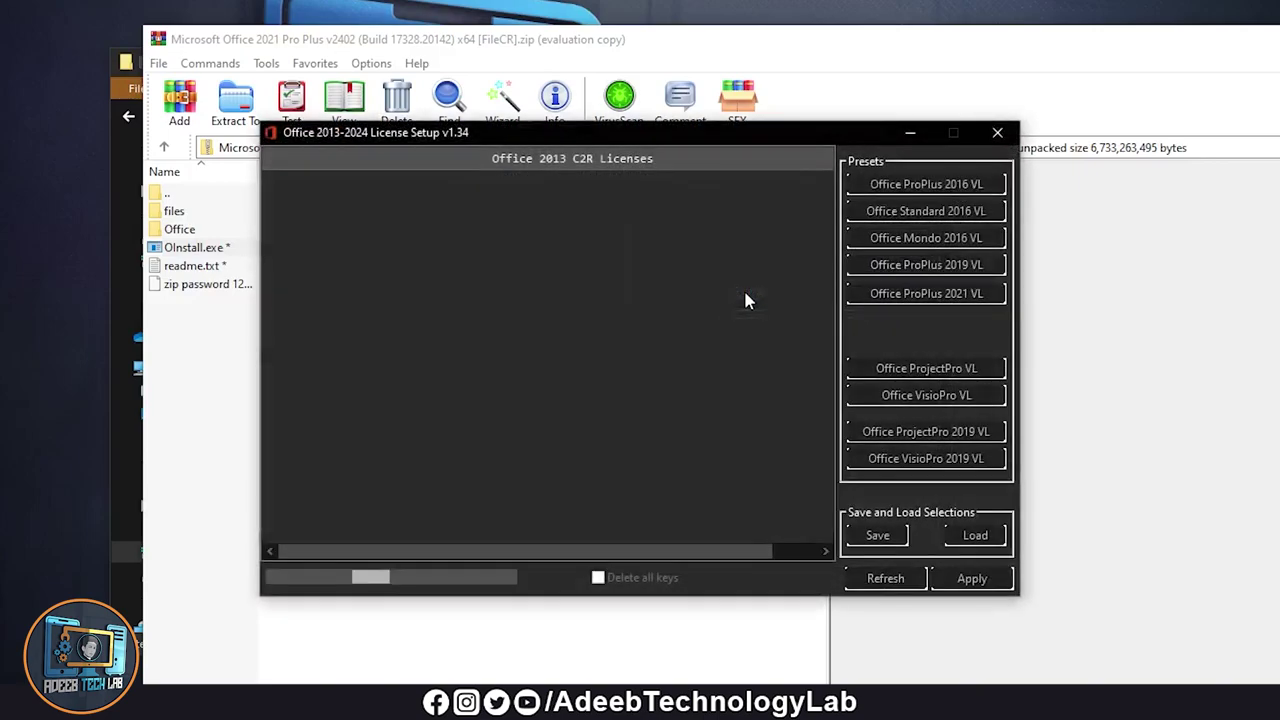
pyautogui.click(877, 536)
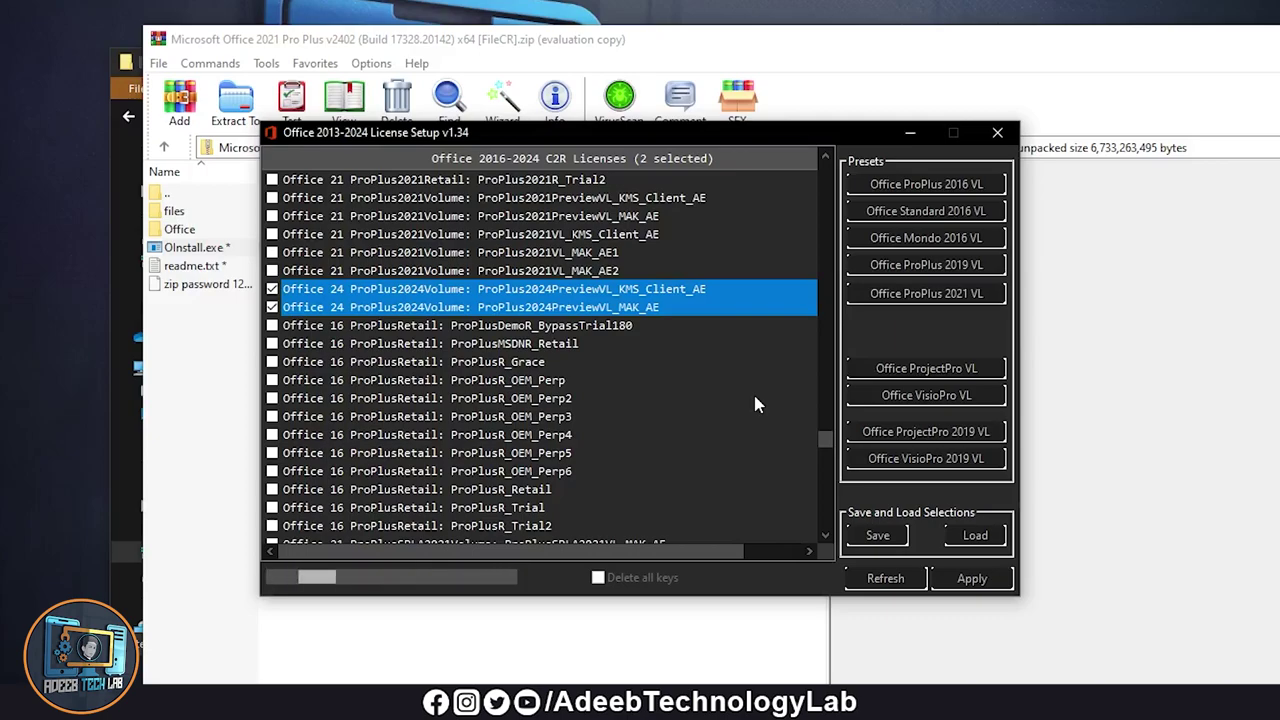
pyautogui.click(997, 132)
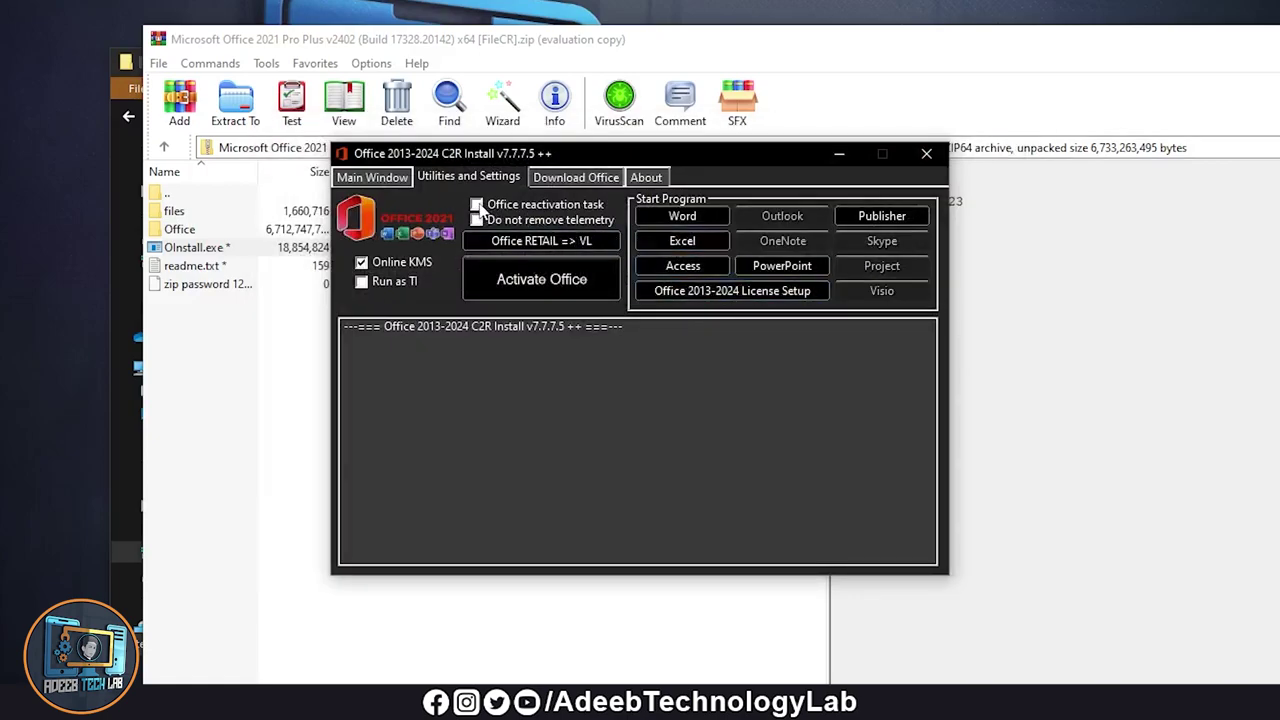
# Step: Convert Office from RETAIL to VL, activate it against KMS, and close the C2R installer
pyautogui.click(548, 245)
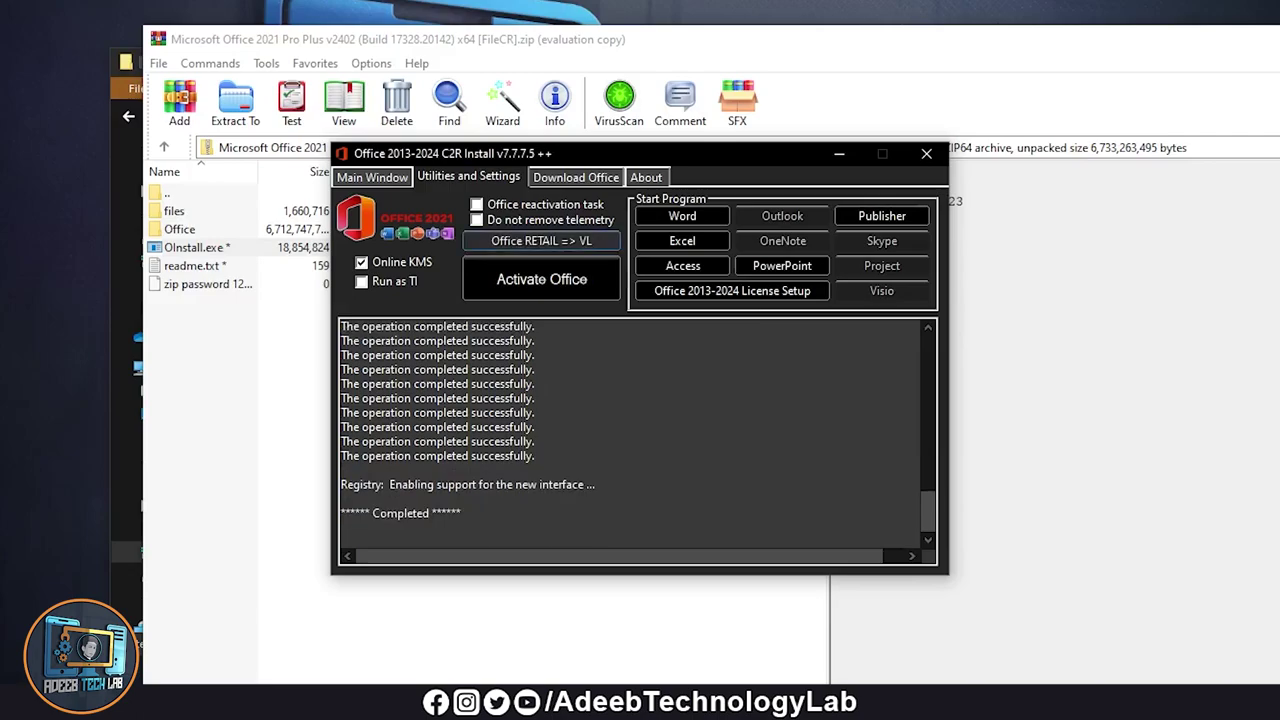
pyautogui.click(582, 277)
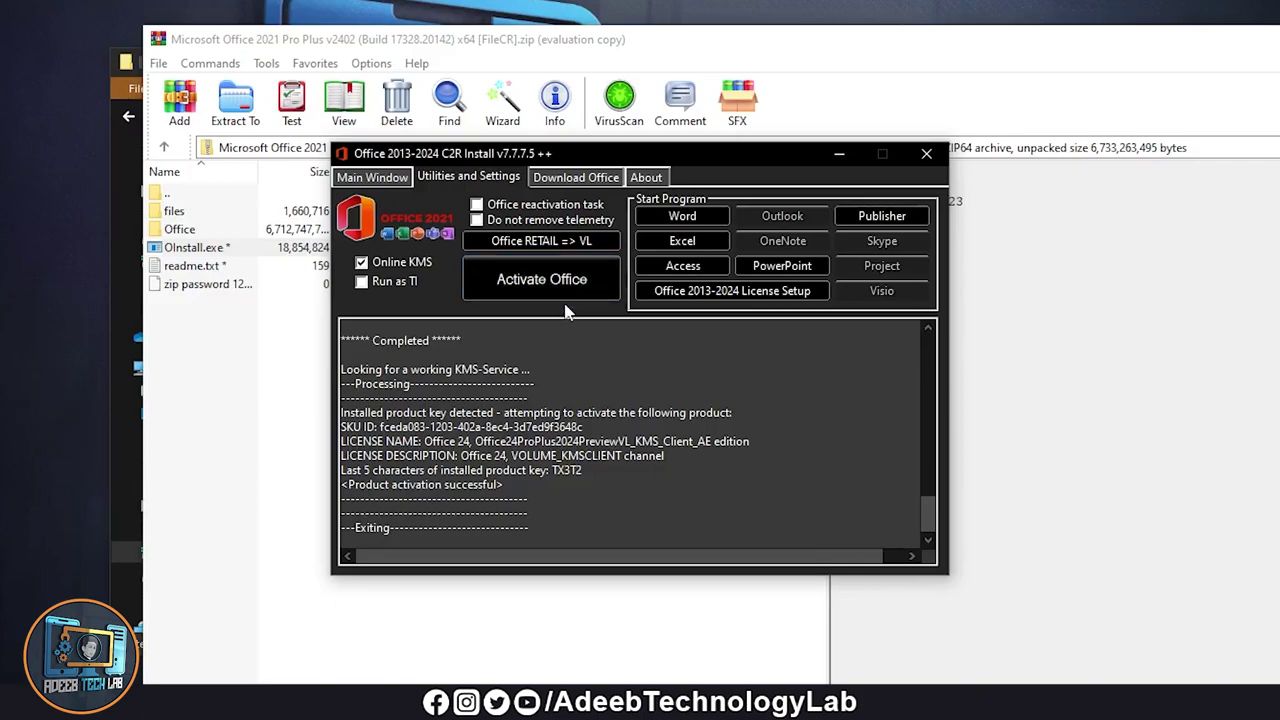
pyautogui.click(926, 153)
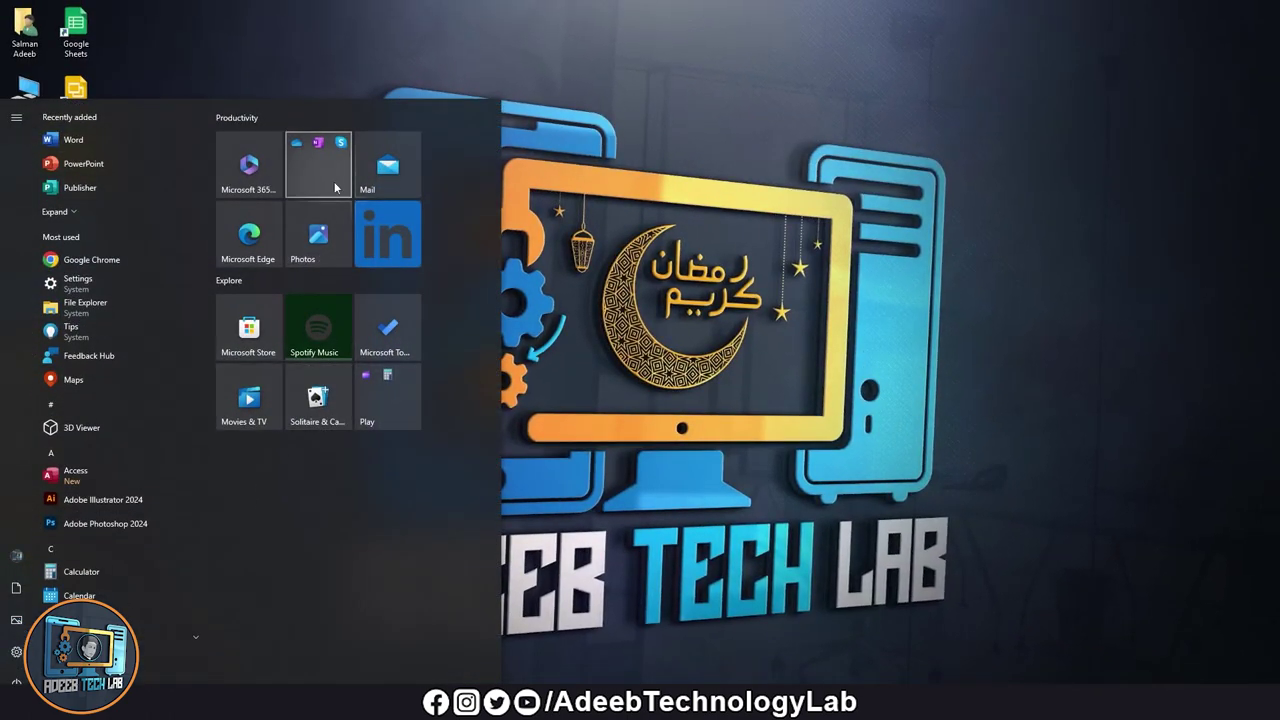
# Step: Jump to W in the Start menu app index and expand Recently added to find Word
pyautogui.click(318, 165)
pyautogui.scroll(-5, 108, 452)
pyautogui.scroll(-3, 108, 450)
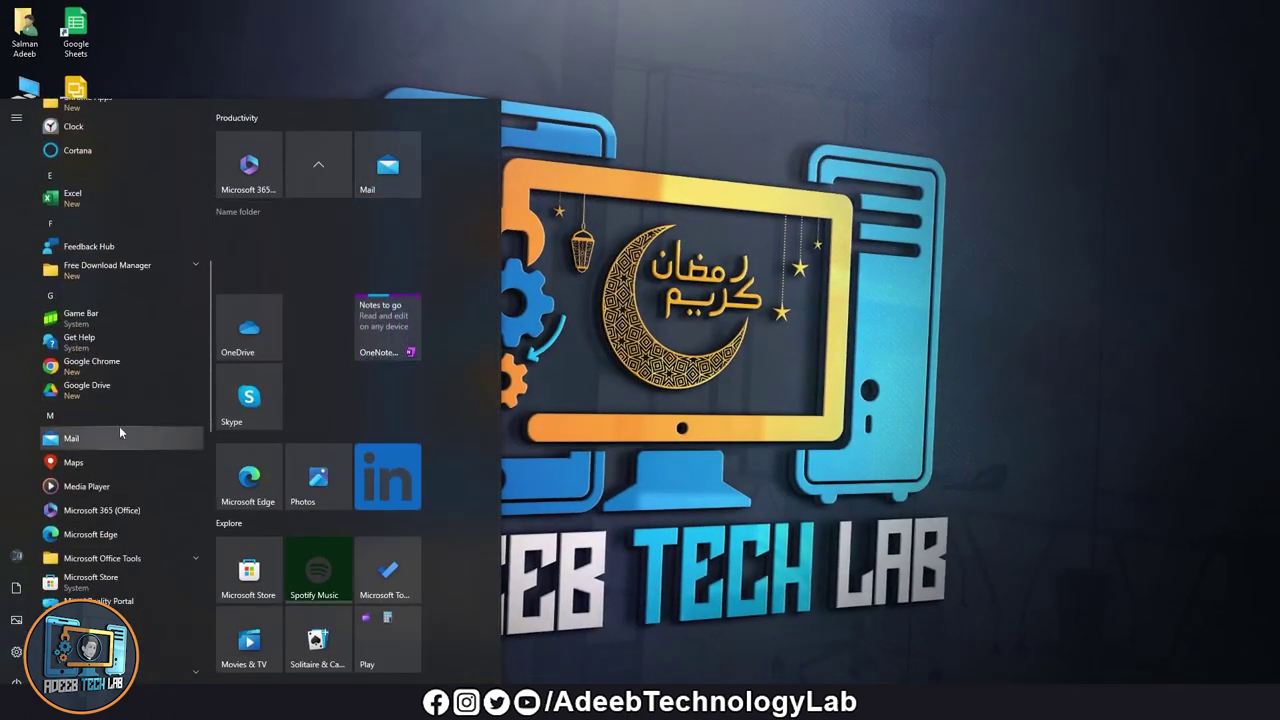
pyautogui.click(119, 294)
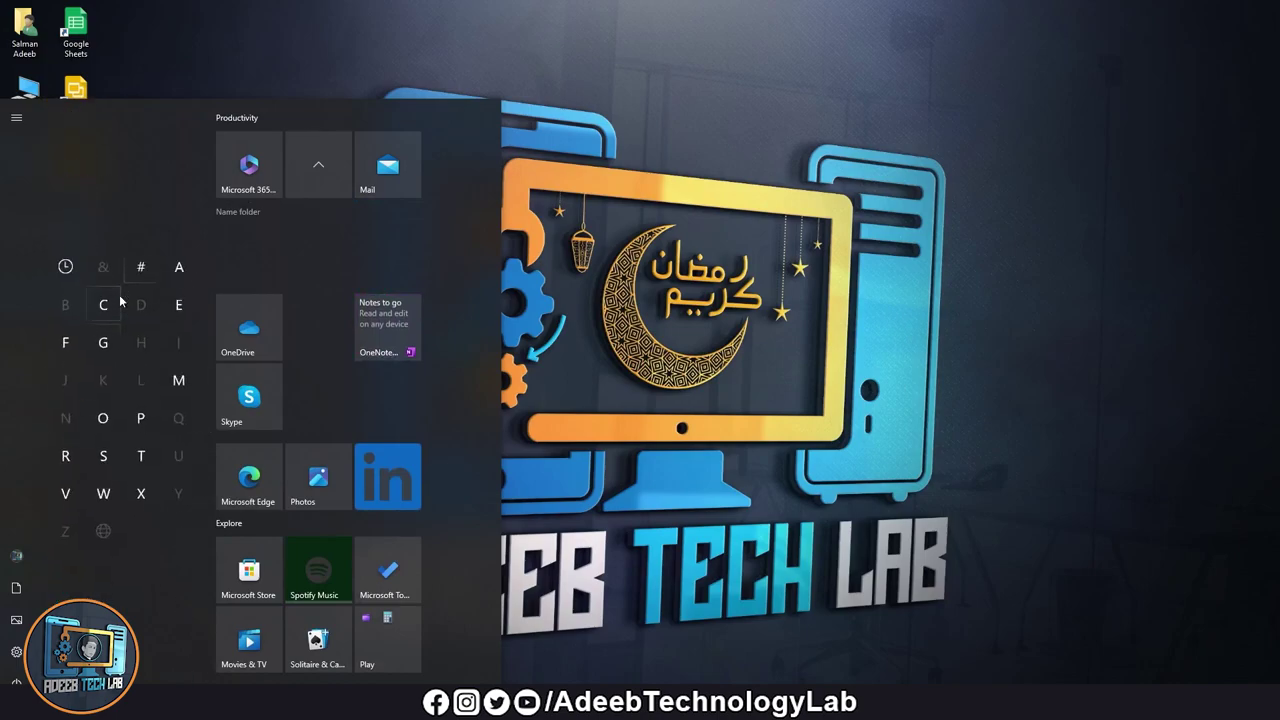
pyautogui.click(105, 455)
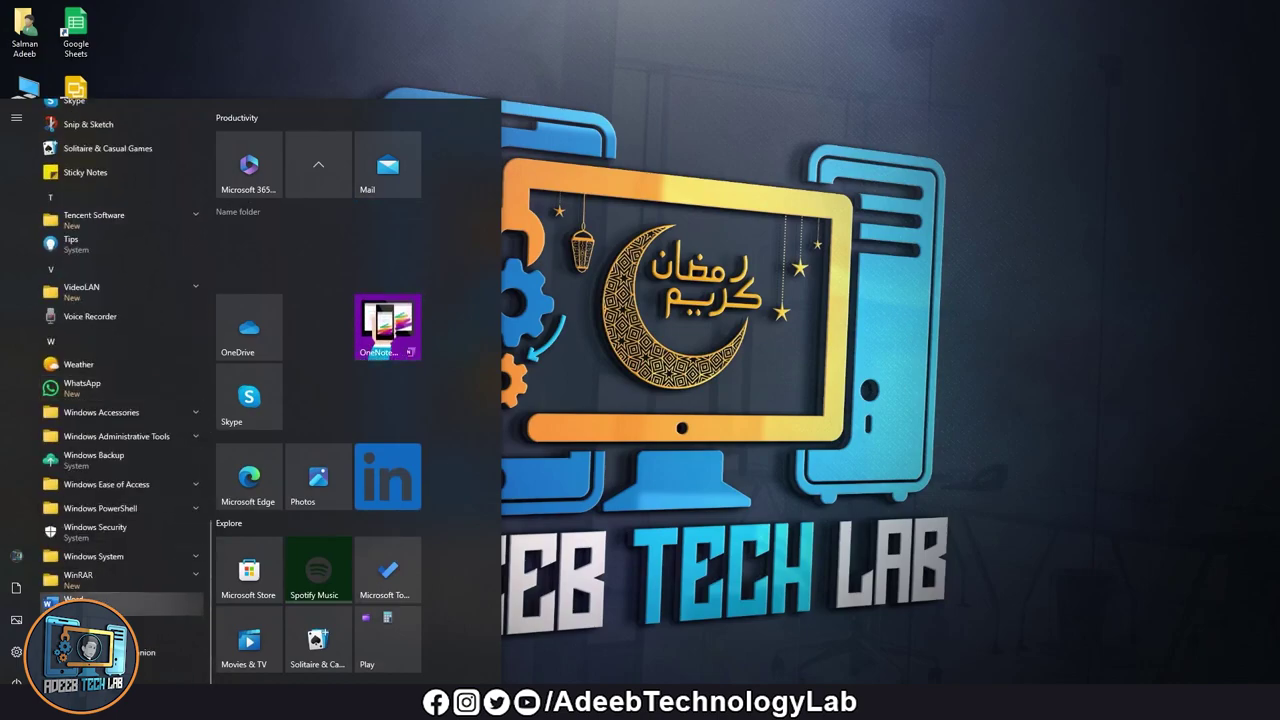
pyautogui.scroll(15, 98, 546)
pyautogui.click(82, 210)
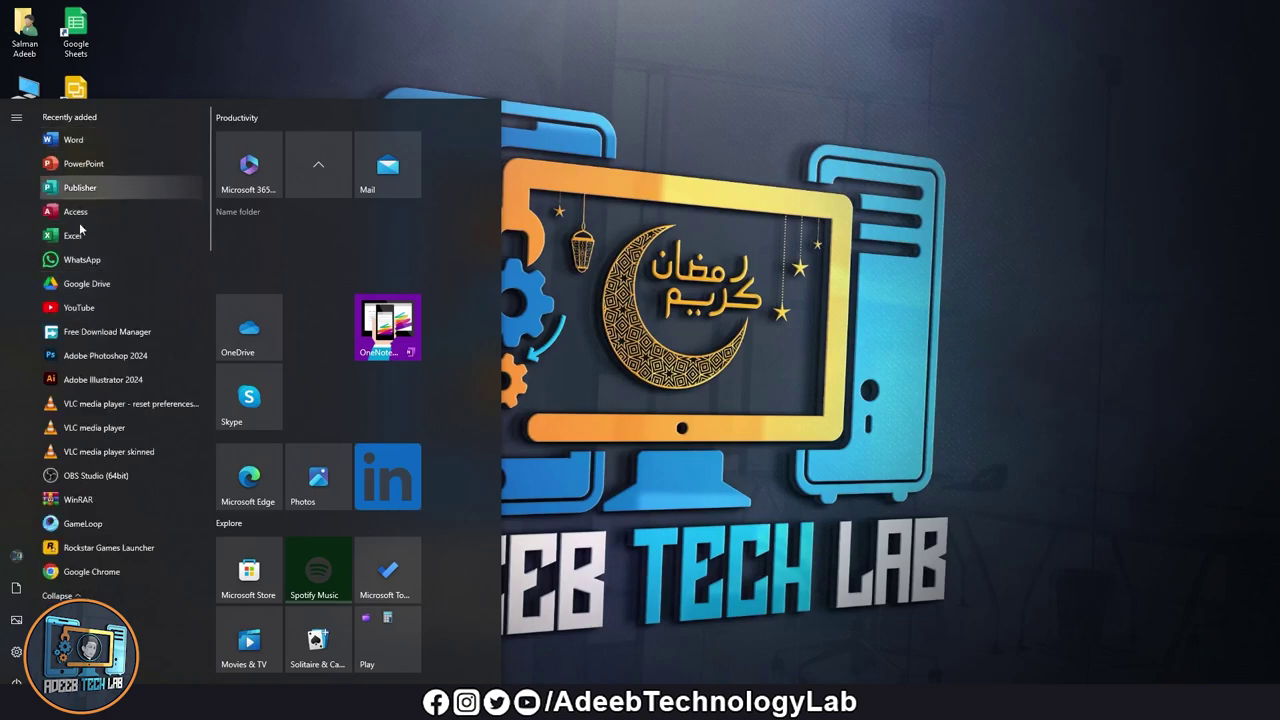
# Step: Start Word with a blank document, accept the license, and confirm Professional Plus 2024 Preview is Product Activated
pyautogui.click(81, 143)
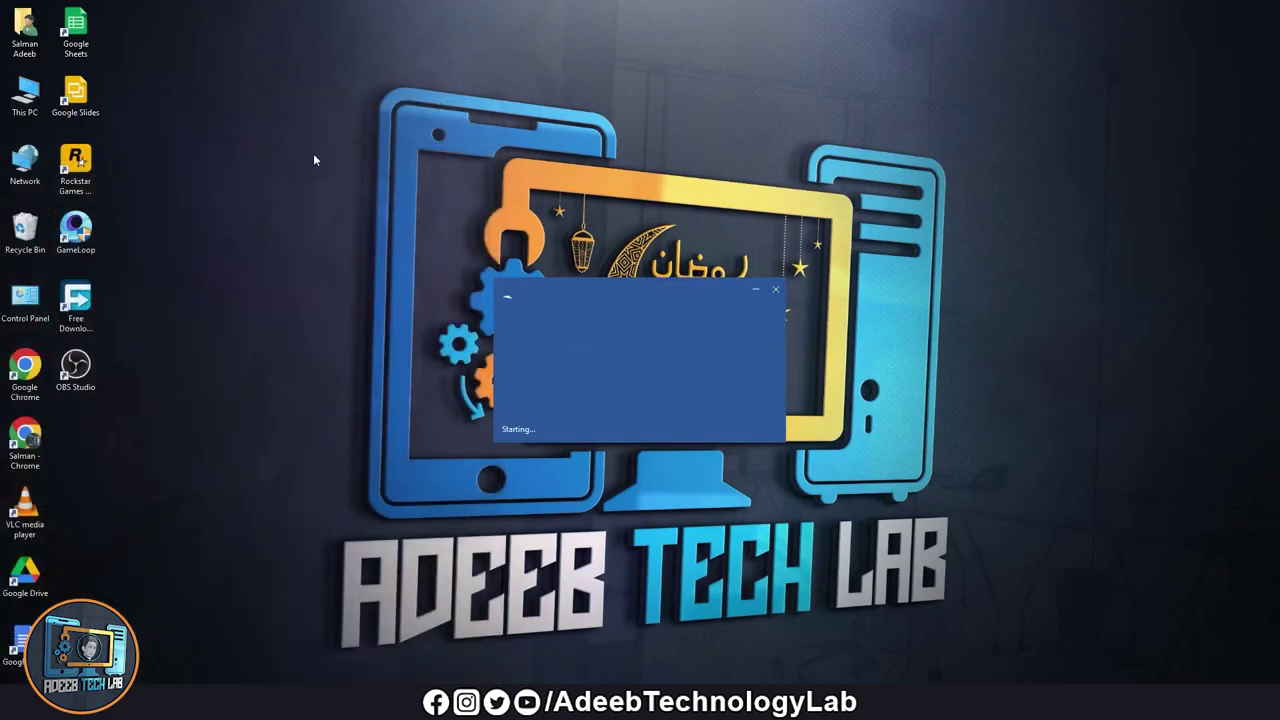
pyautogui.click(244, 198)
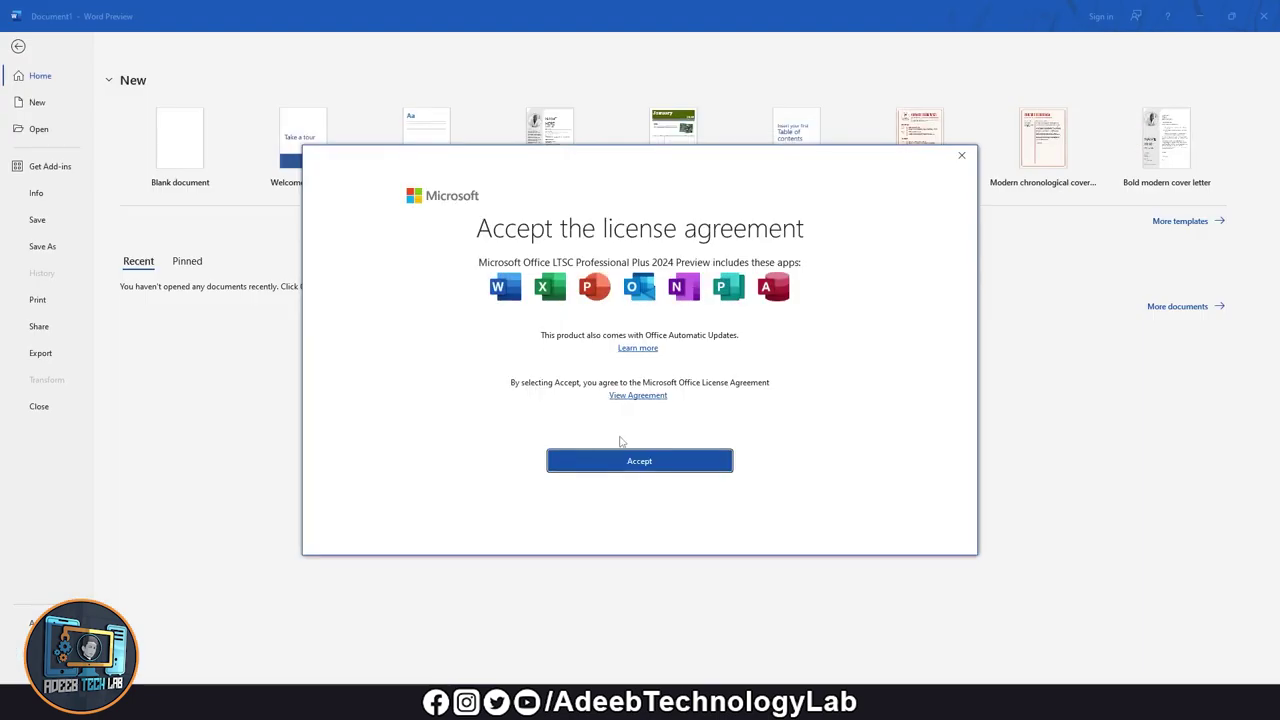
pyautogui.click(637, 466)
pyautogui.click(906, 507)
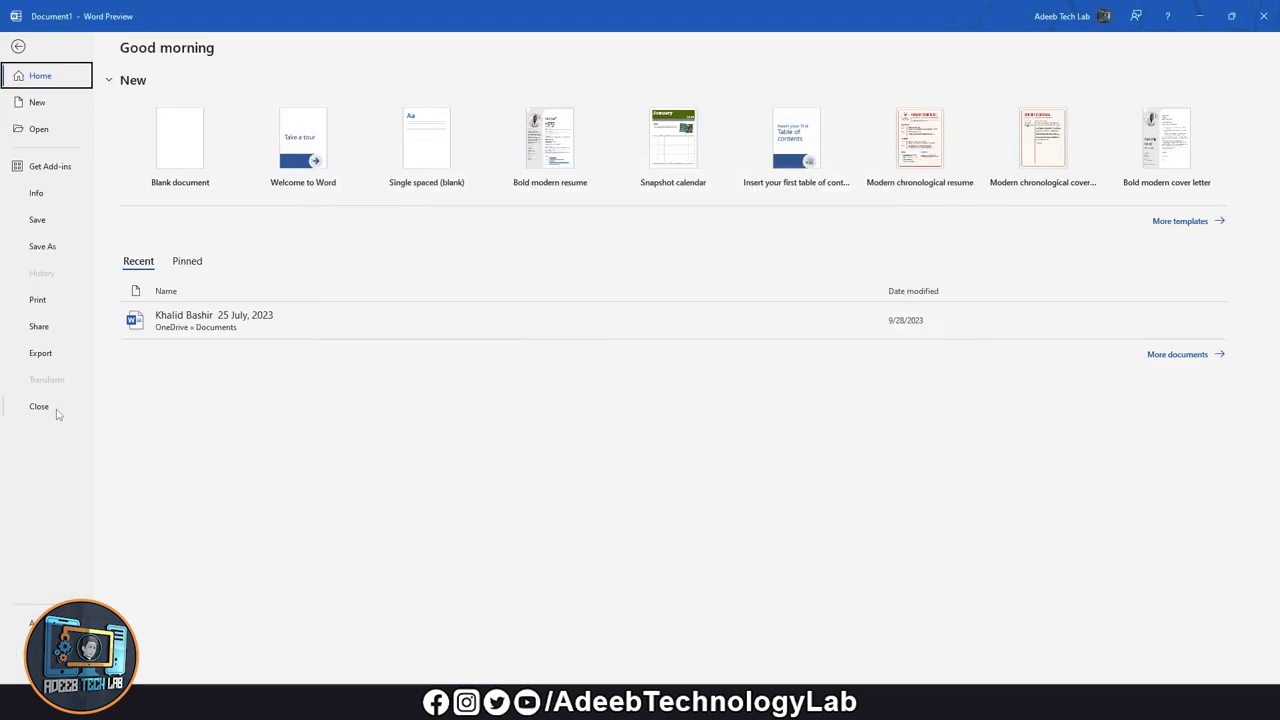
pyautogui.click(30, 622)
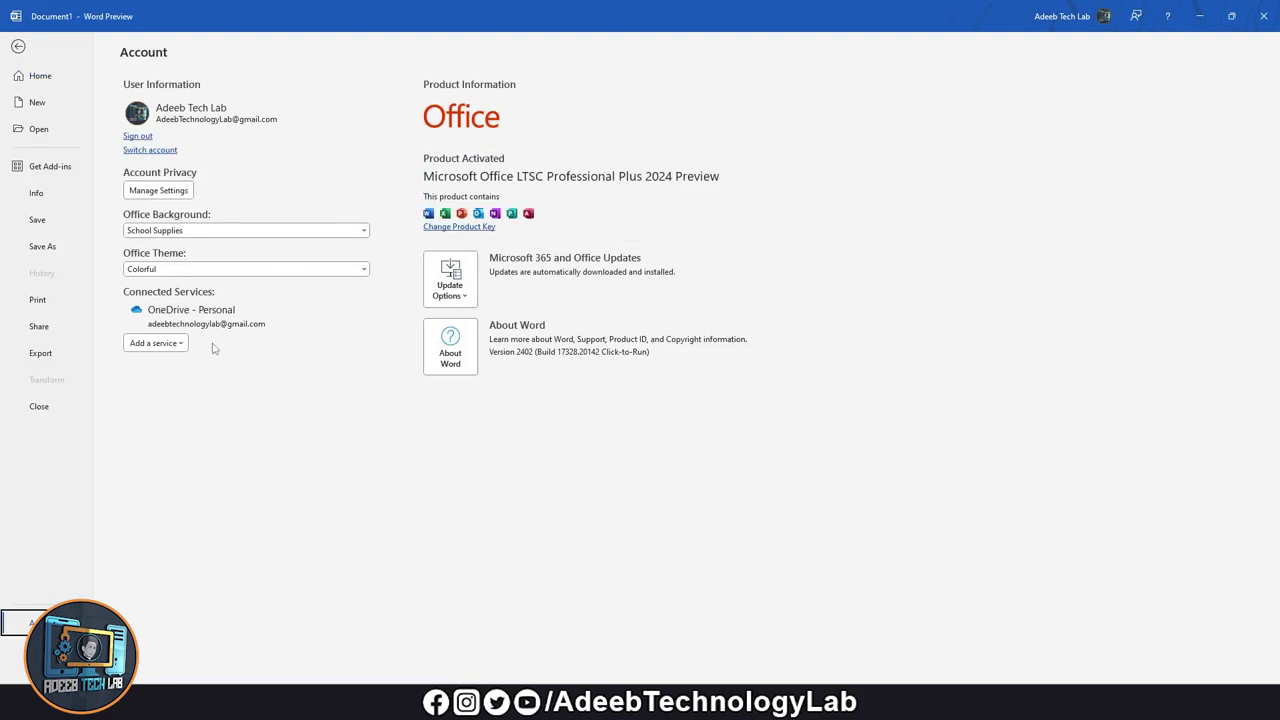
pyautogui.press('super')
pyautogui.click(62, 216)
# Step: Launch PowerPoint, check its Account activation status, and create a blank presentation
pyautogui.click(86, 168)
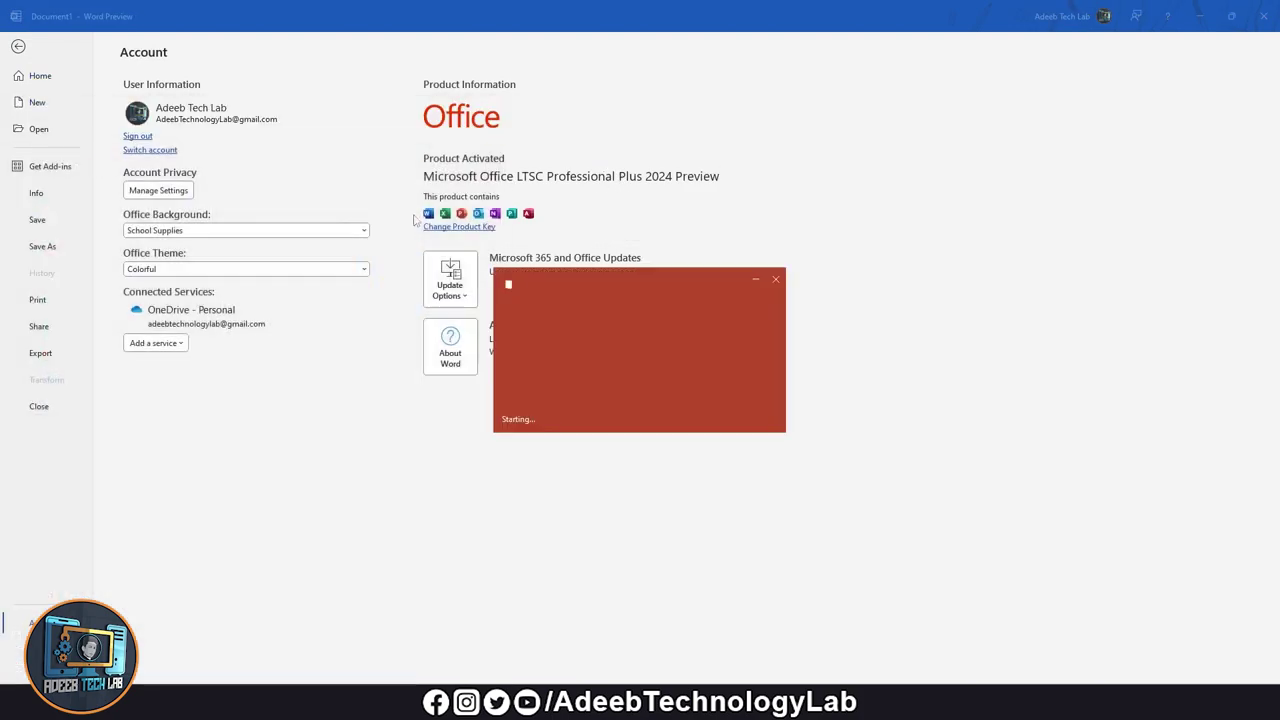
pyautogui.click(30, 622)
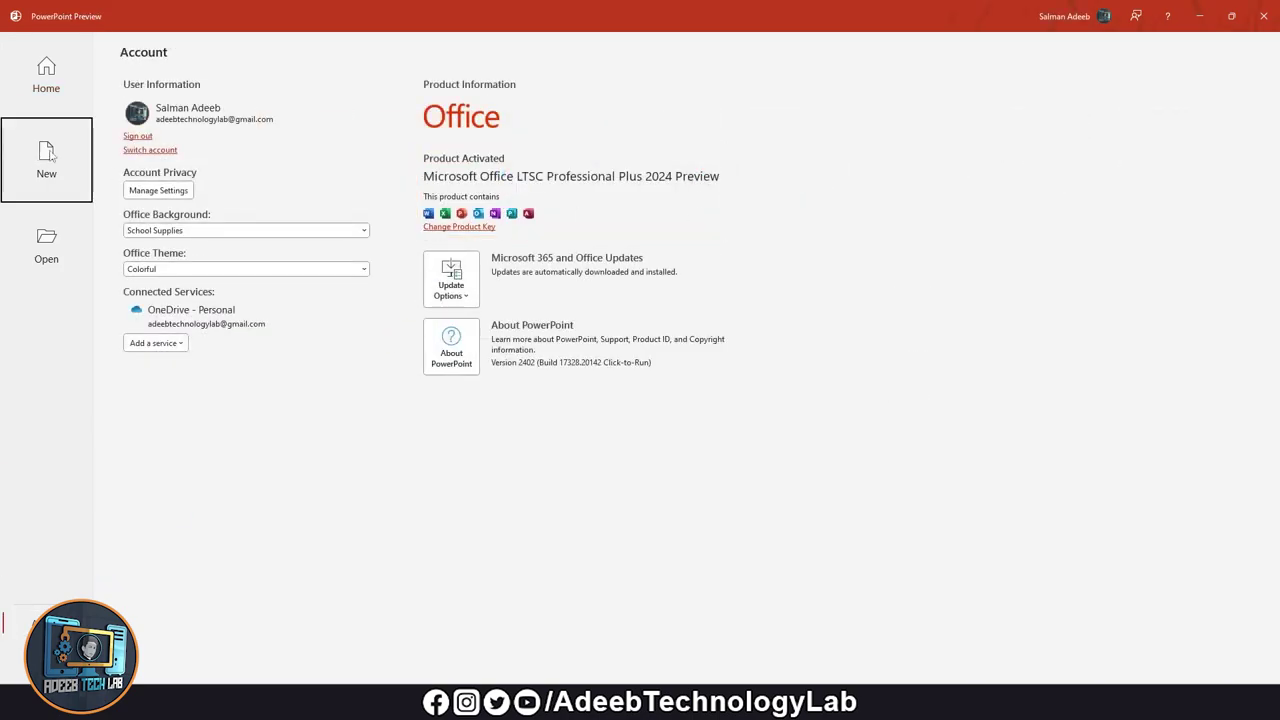
pyautogui.click(52, 155)
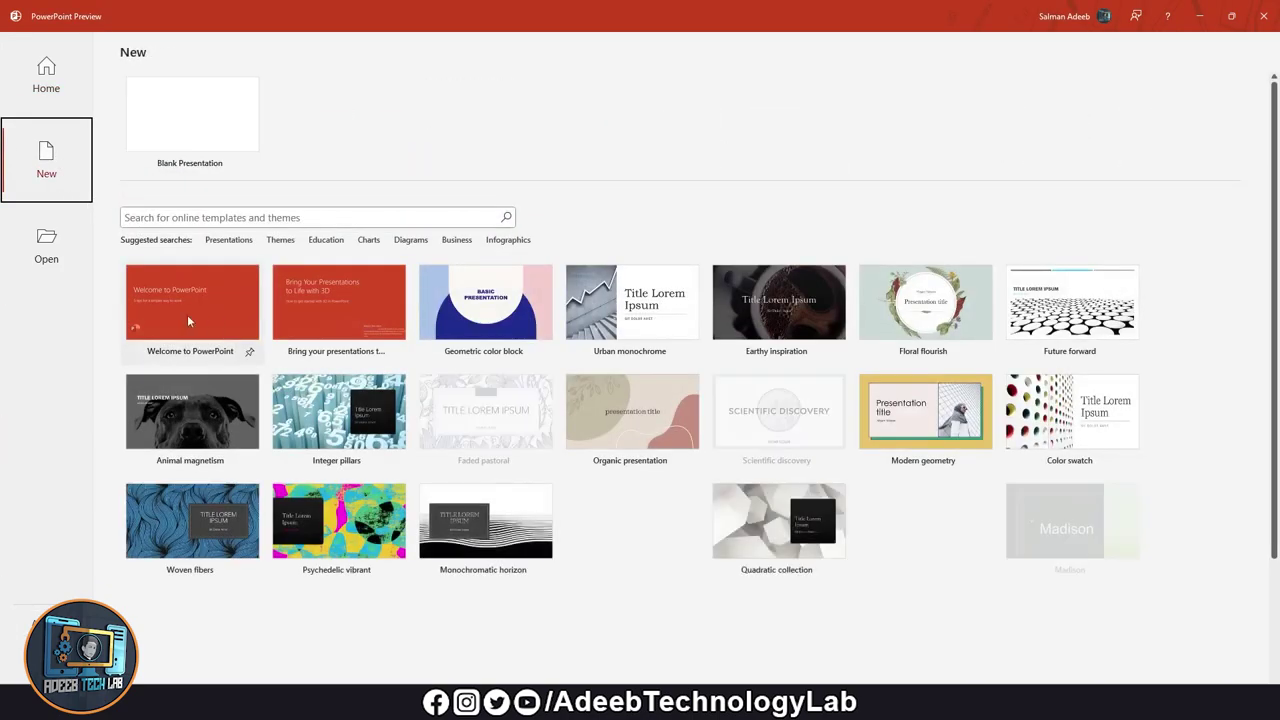
pyautogui.click(240, 160)
# Step: Apply the blue circle-pattern Design theme to the blank presentation
pyautogui.click(887, 520)
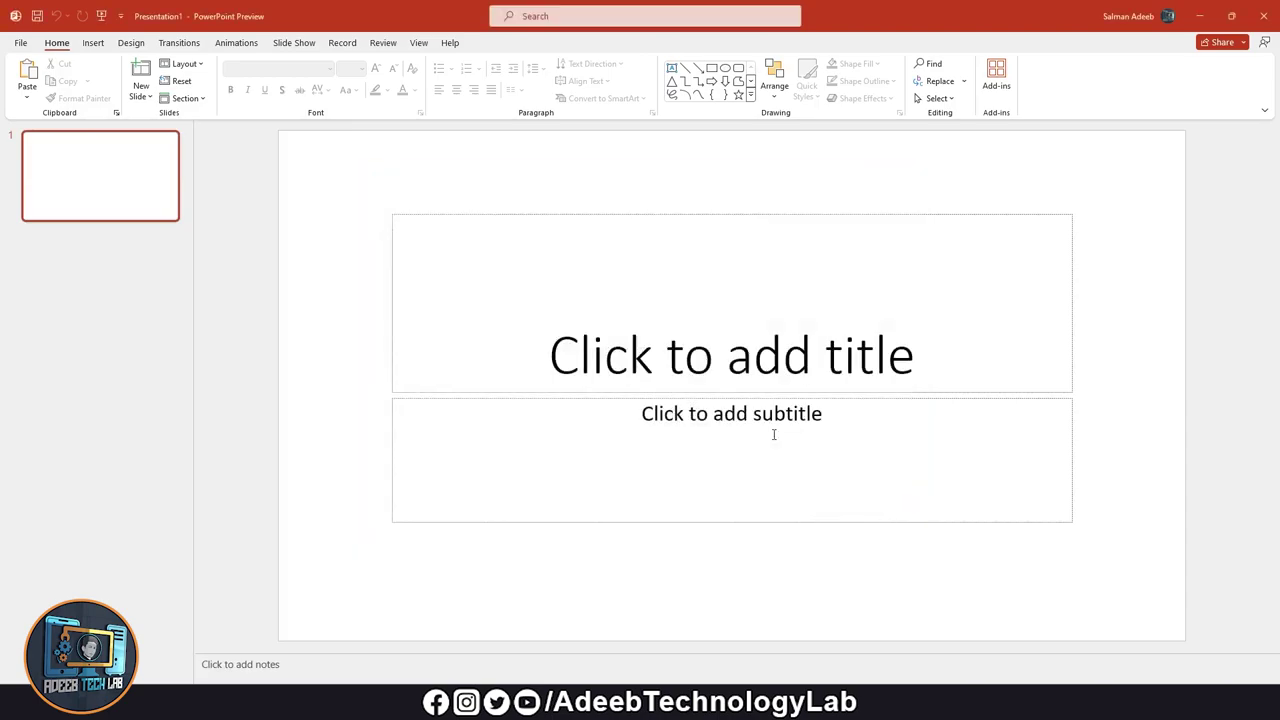
pyautogui.scroll(-2, 88, 57)
pyautogui.scroll(-2, 88, 57)
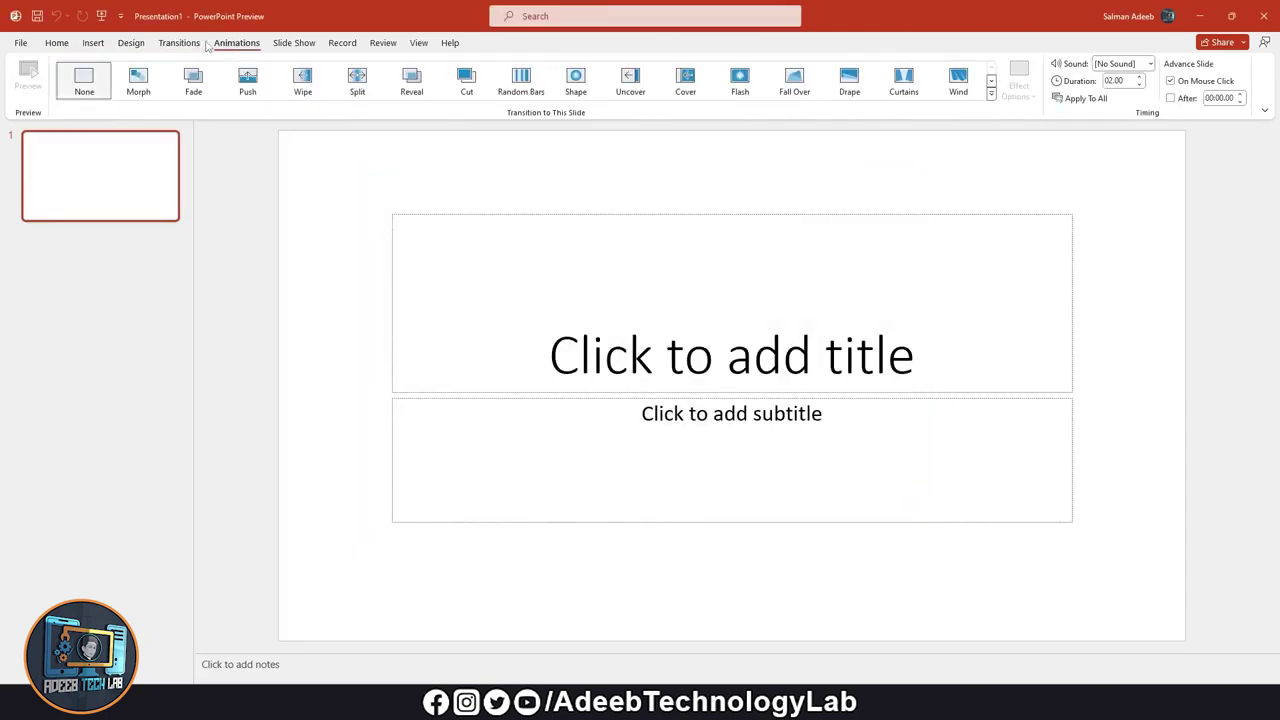
pyautogui.scroll(1, 88, 57)
pyautogui.scroll(1, 88, 57)
pyautogui.click(294, 80)
# Step: Close PowerPoint without saving, then close Word
pyautogui.click(1263, 16)
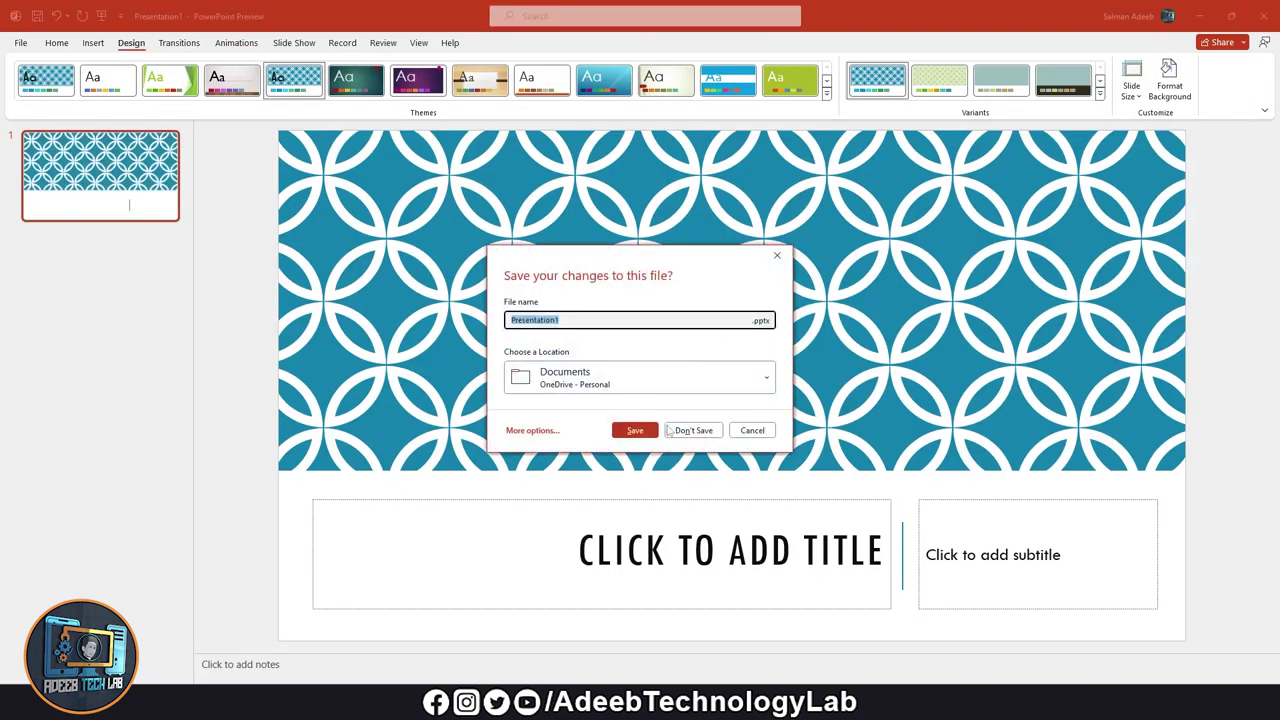
pyautogui.click(33, 48)
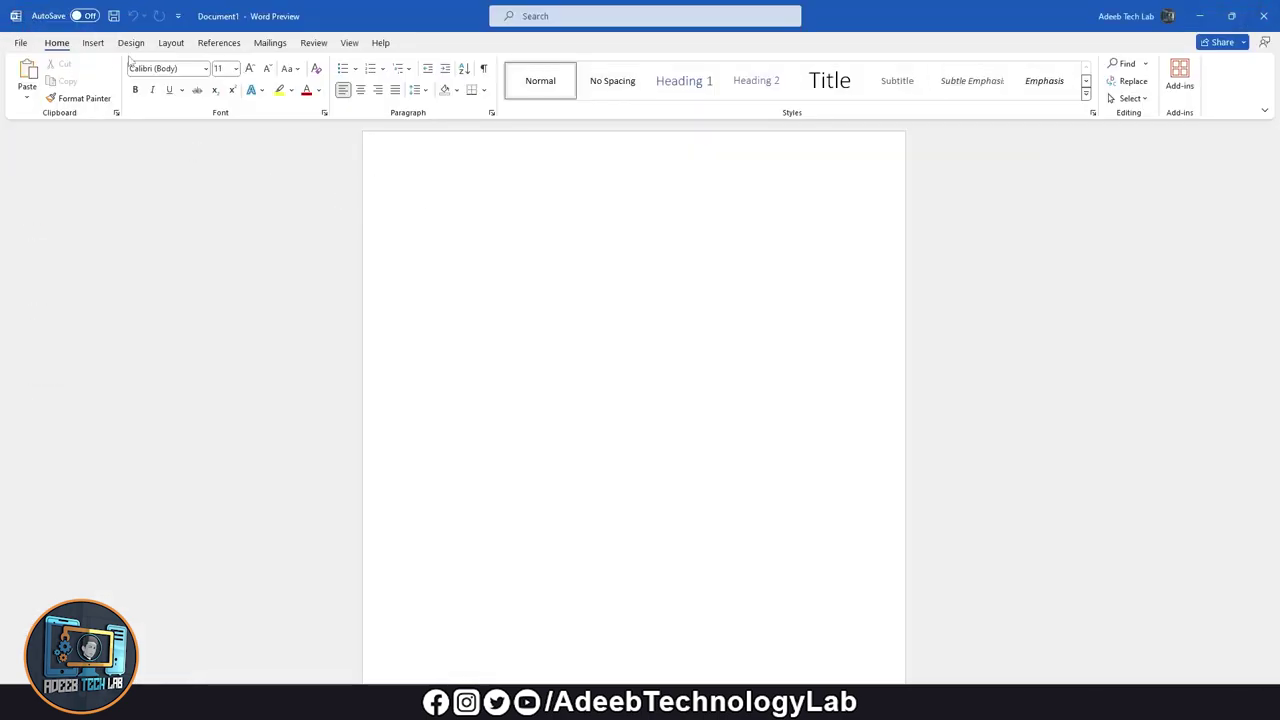
pyautogui.scroll(-1, 130, 60)
pyautogui.scroll(-1, 130, 60)
pyautogui.scroll(-1, 130, 60)
pyautogui.scroll(-1, 130, 60)
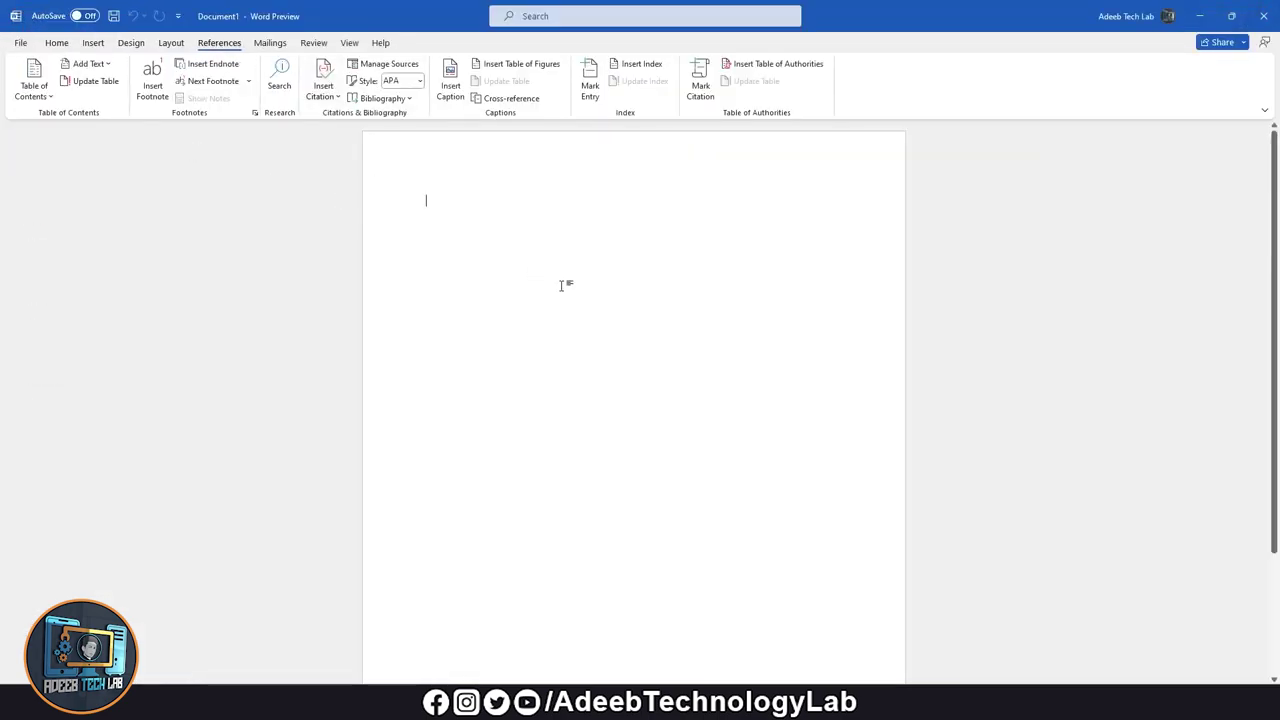
pyautogui.click(1263, 16)
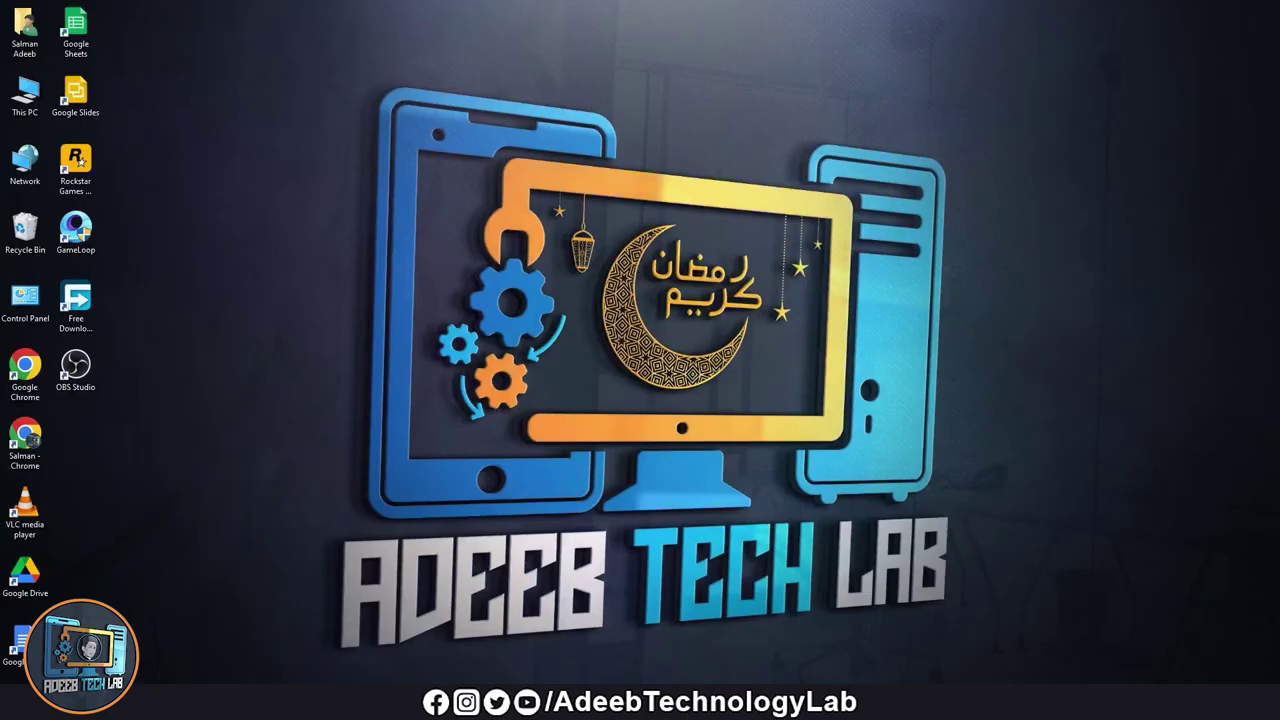